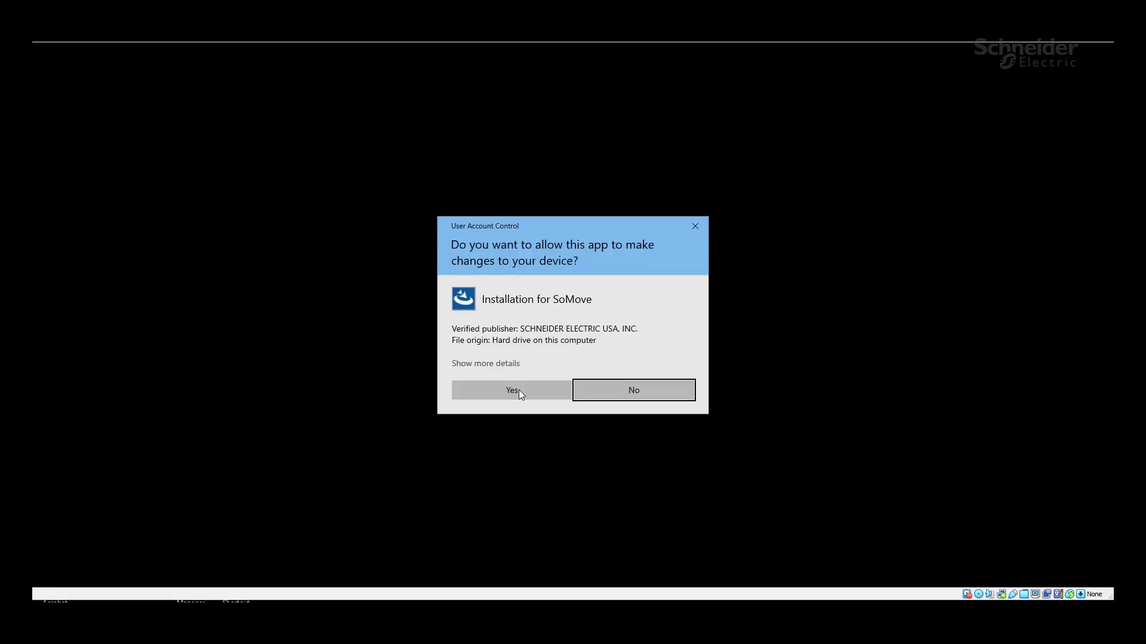
Step: Launch the SoMove 2.9.6 installer in English (United States) and install the required prerequisite components
left_click(518, 389)
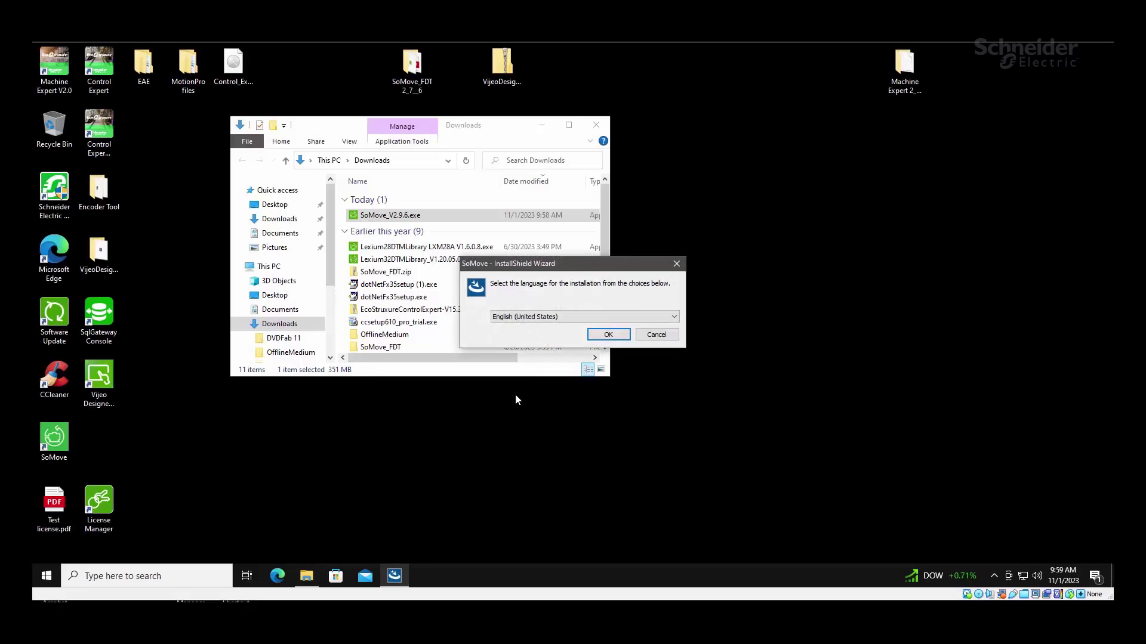
left_click(595, 335)
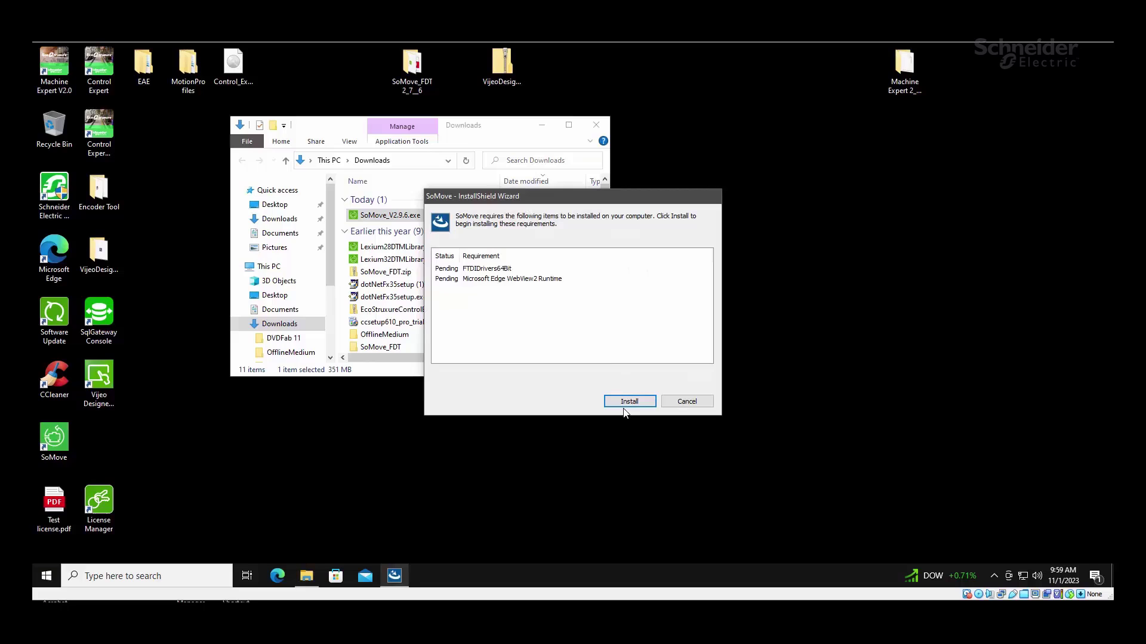
left_click(619, 404)
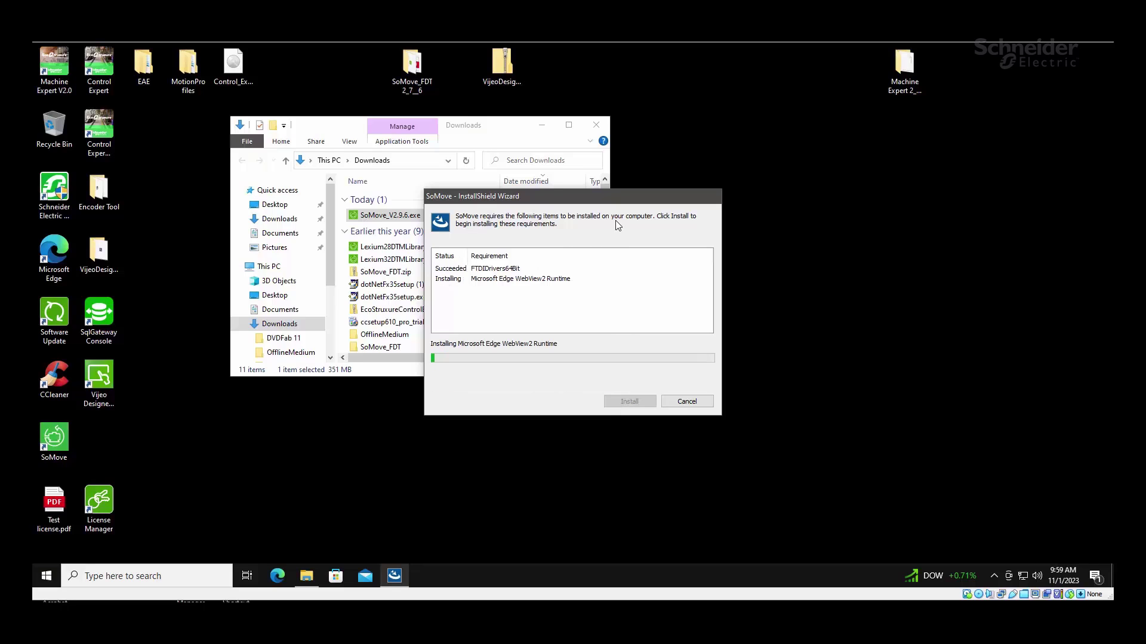
left_click(547, 128)
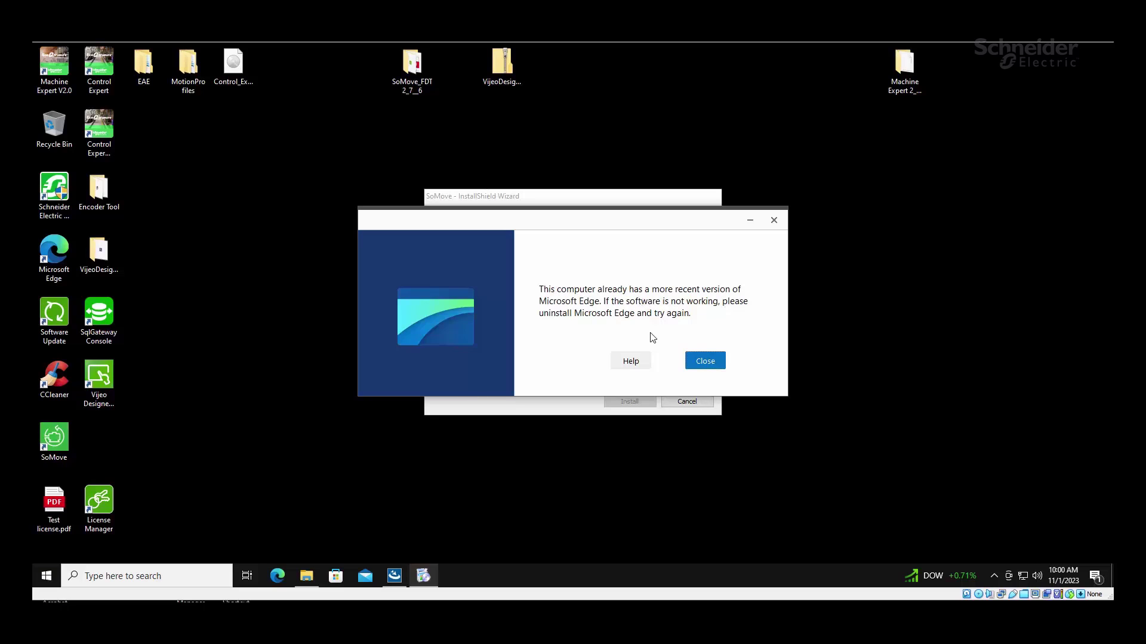
Step: Dismiss the Edge notice, pass Welcome and Readme, and accept the license agreement
left_click(706, 361)
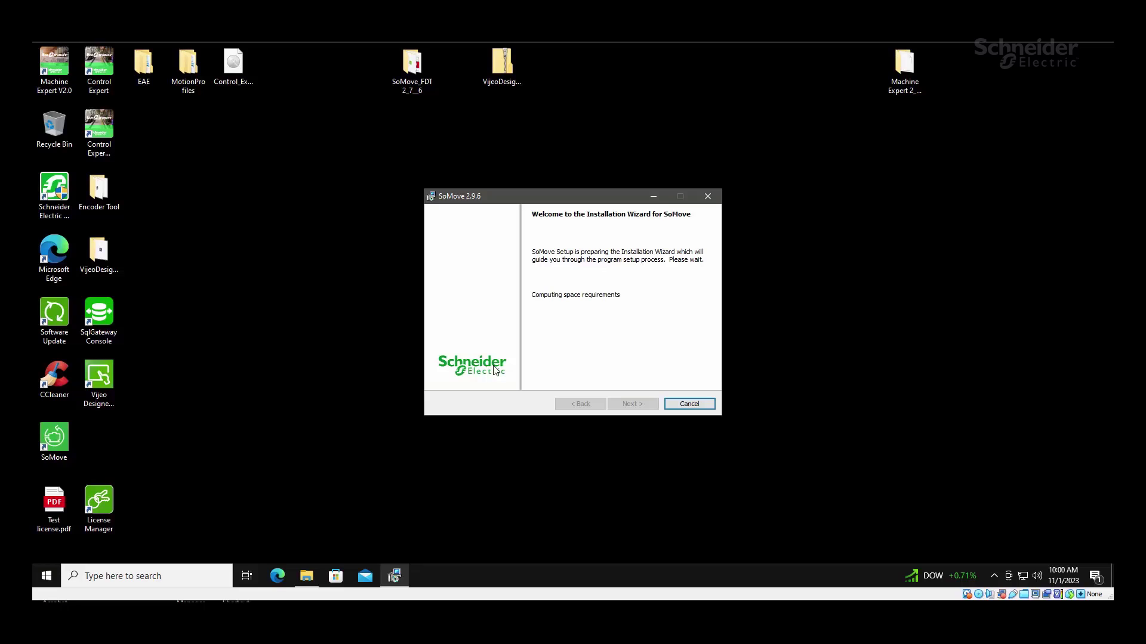
left_click(632, 405)
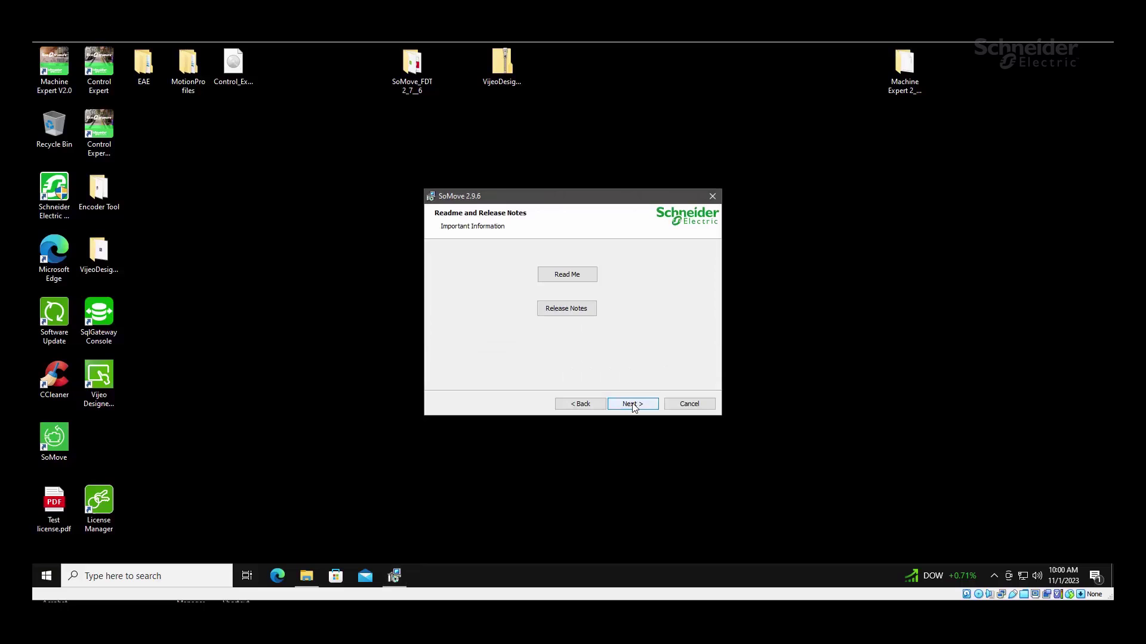
left_click(632, 405)
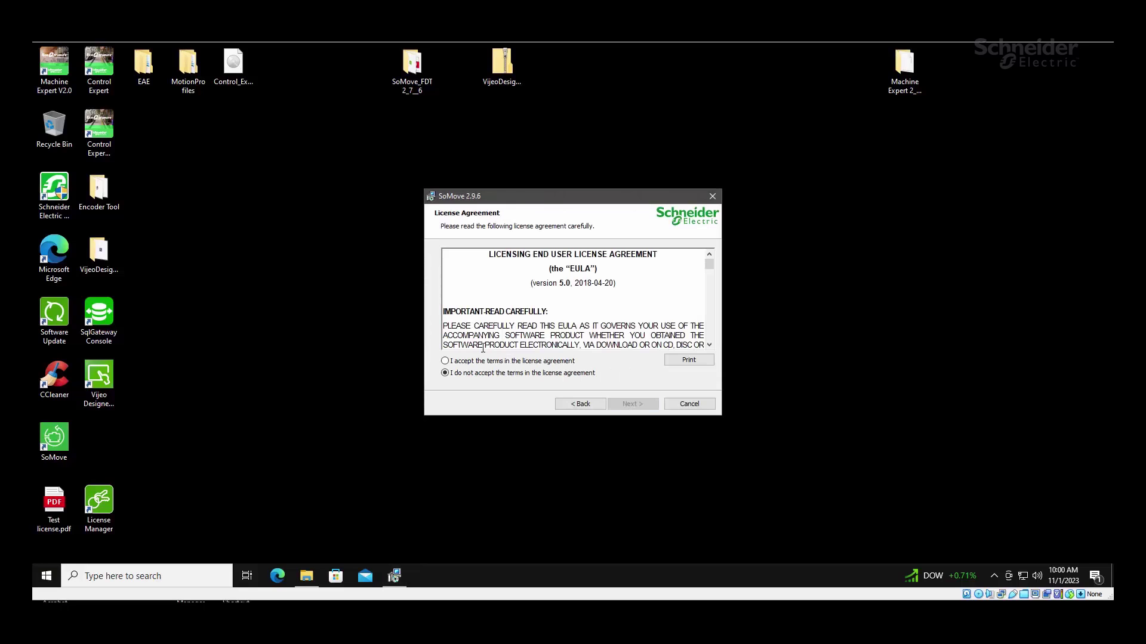
left_click(446, 361)
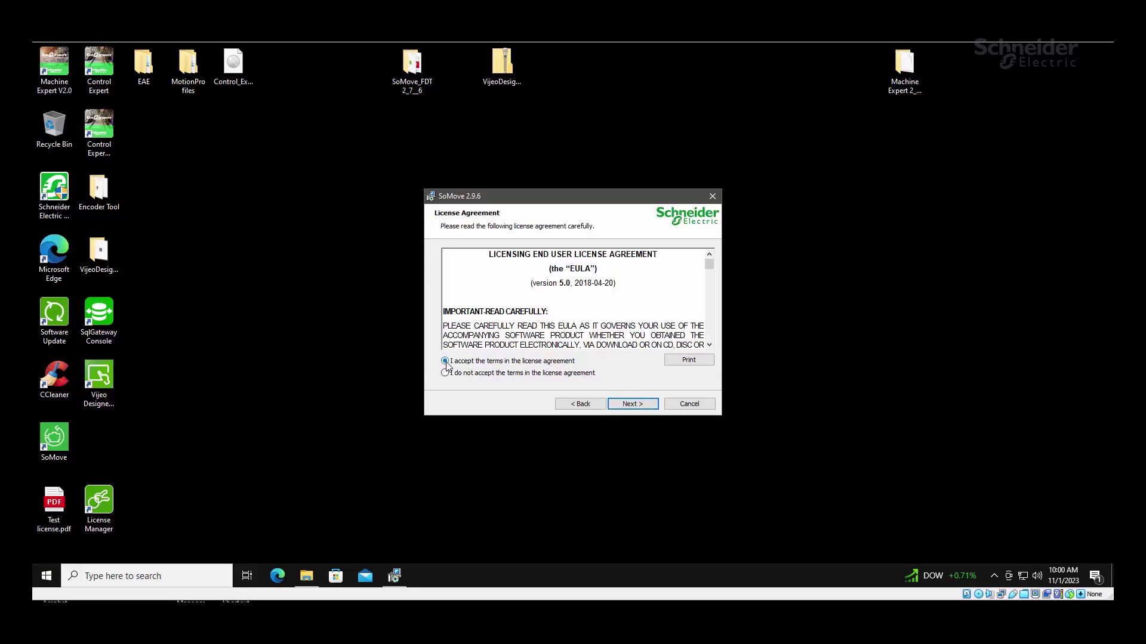
left_click(636, 407)
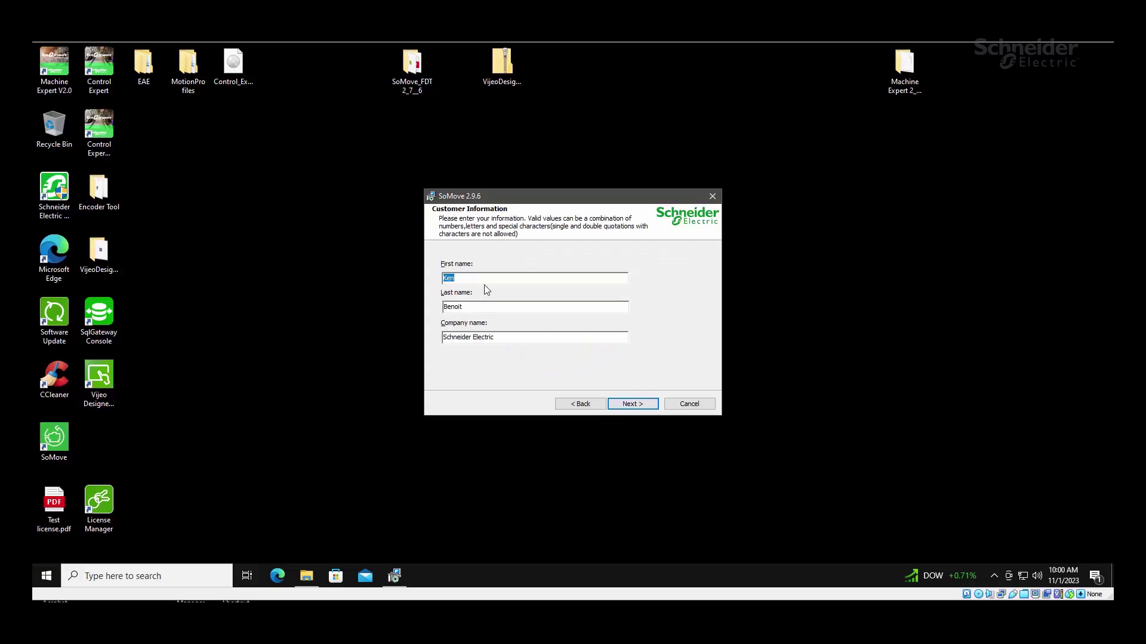
Step: Keep the default customer info, folder and shortcuts and let setup close files in use
left_click(608, 402)
left_click(611, 402)
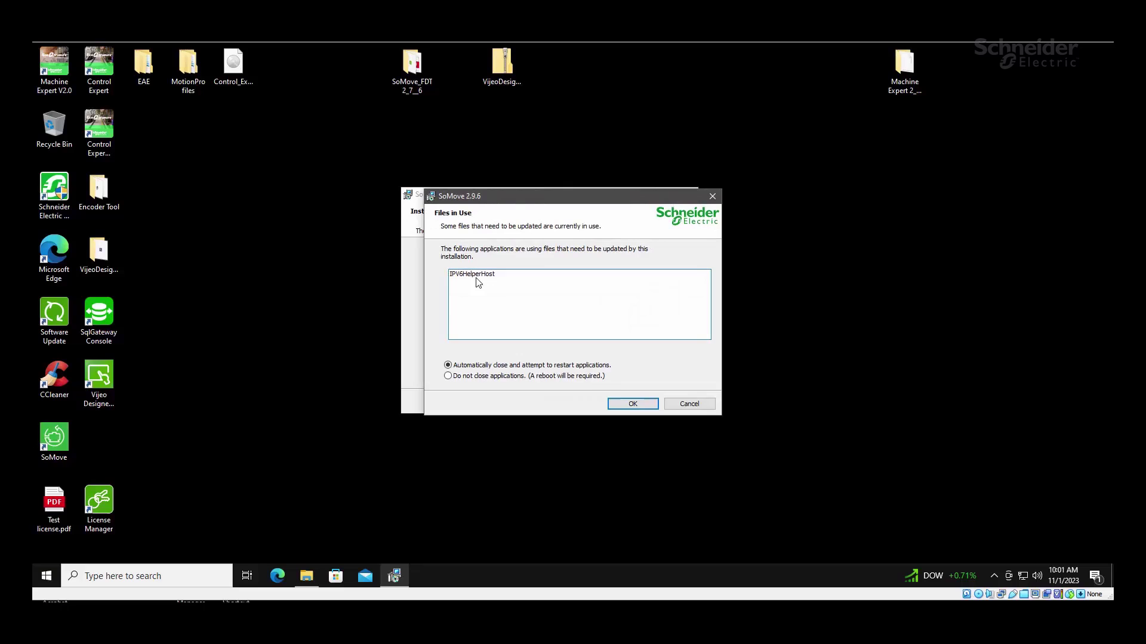
left_click(632, 403)
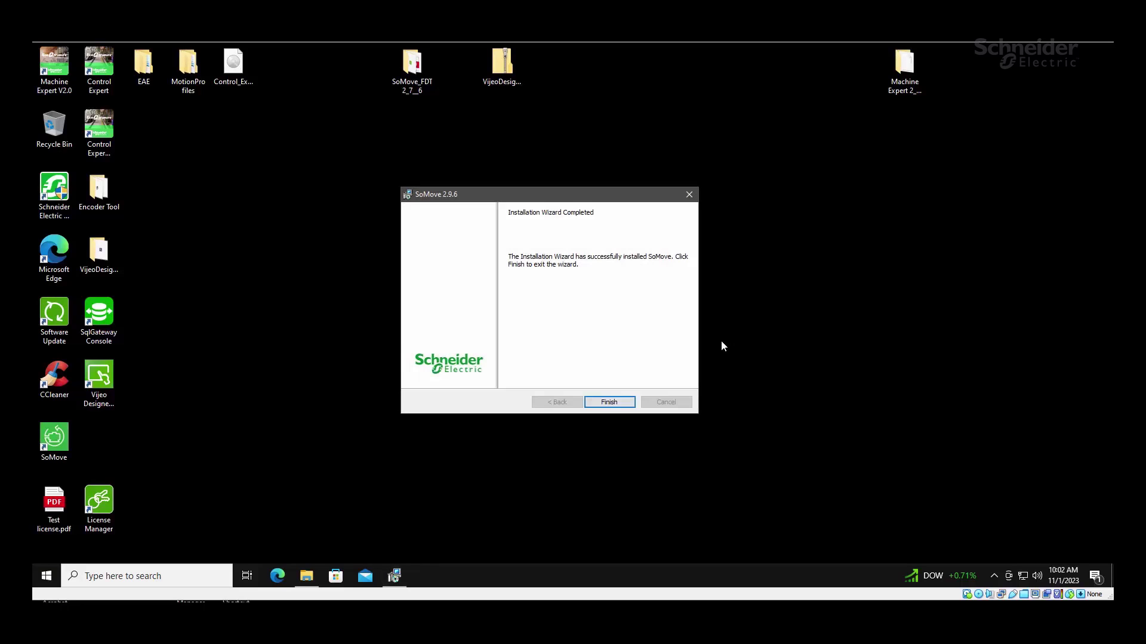
Step: Finish the wizard, move the SoMove shortcut aside and launch SoMove from it
left_click(608, 401)
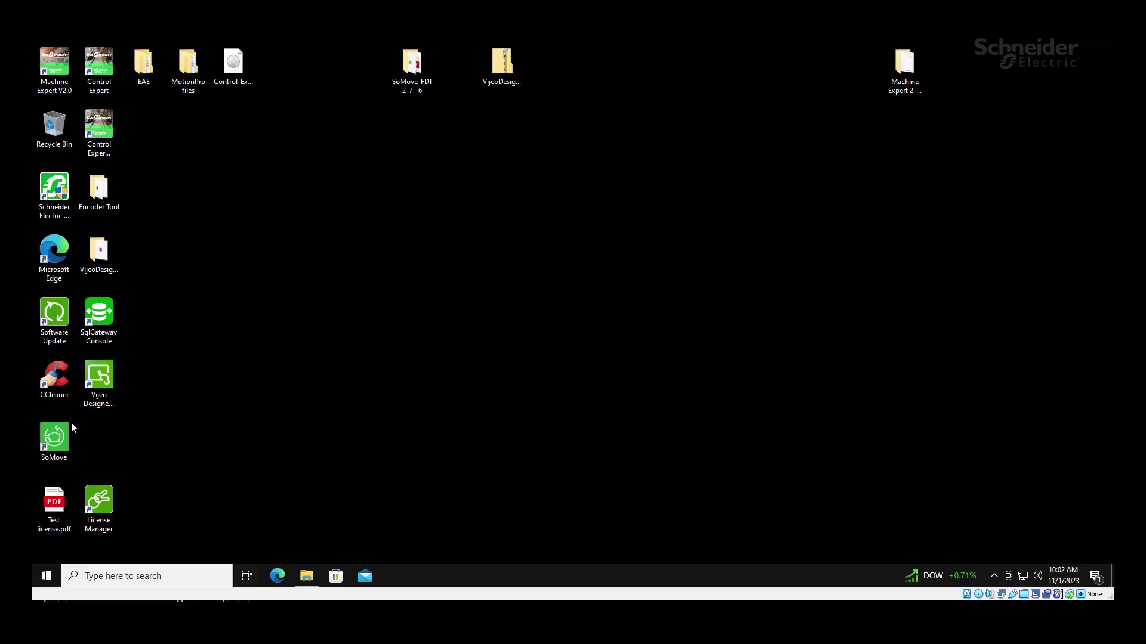
left_click_drag(72, 429, 525, 280)
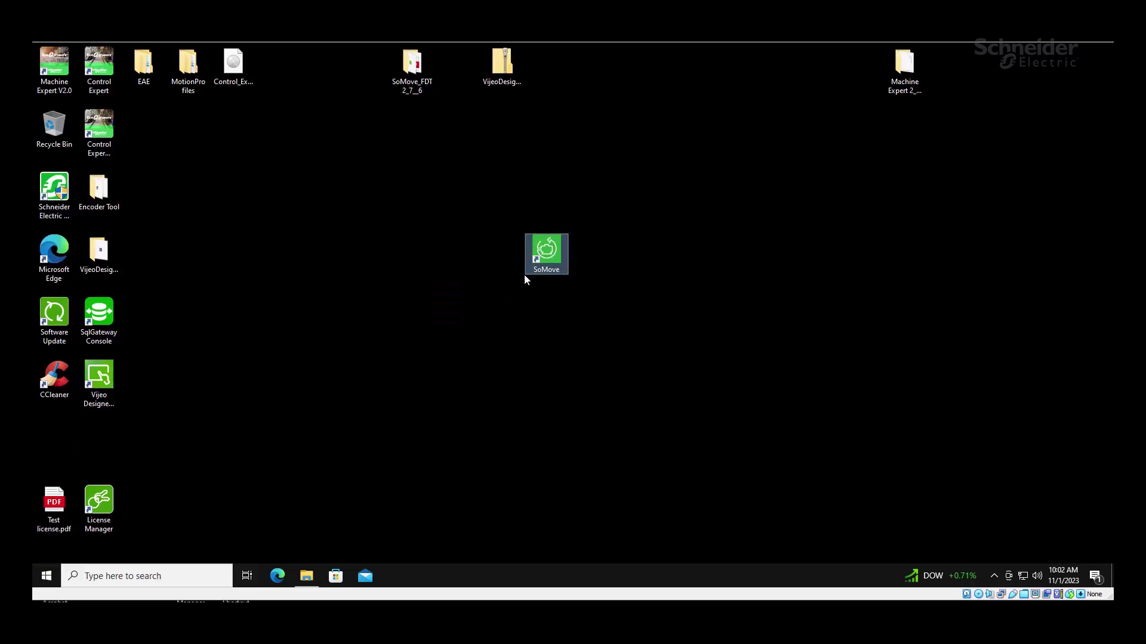
double_click(549, 253)
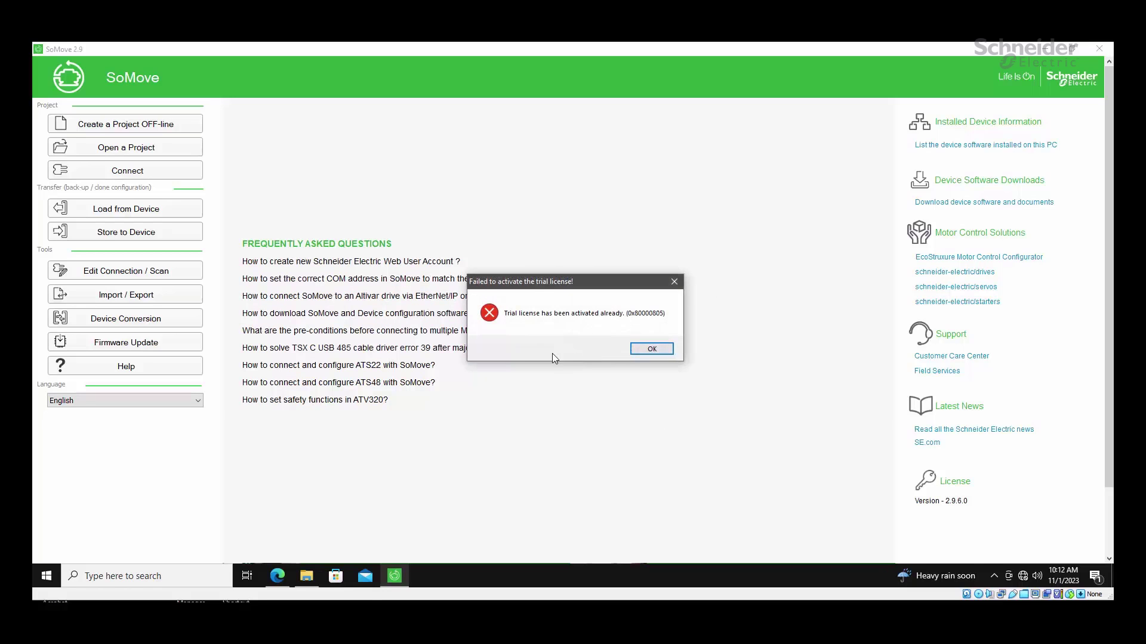
left_click(663, 352)
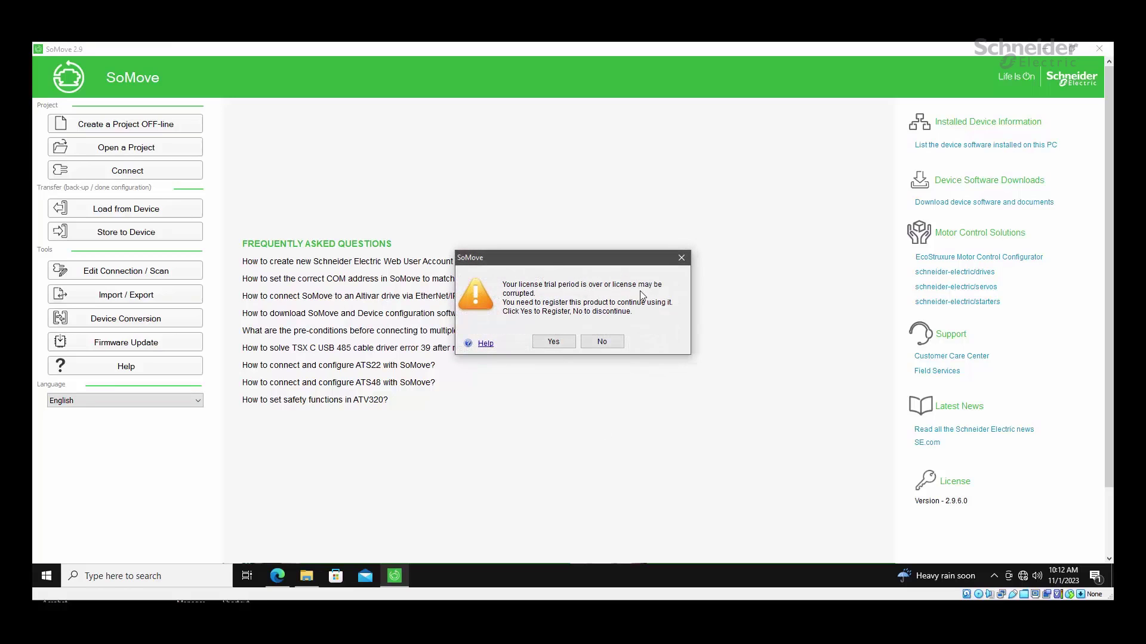
left_click(557, 342)
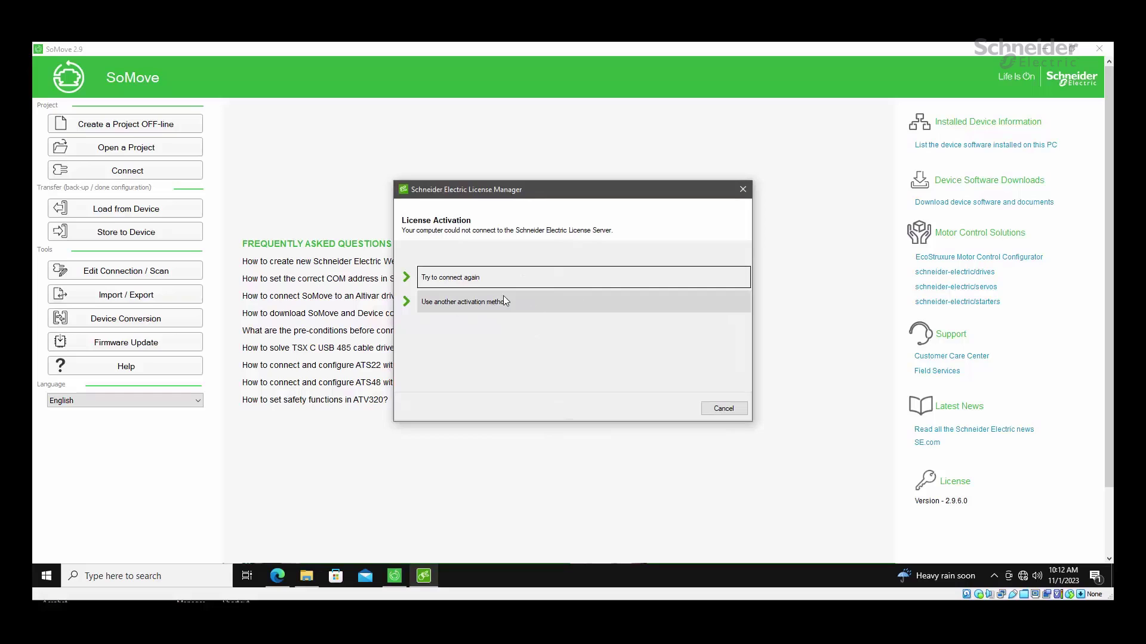
left_click(463, 303)
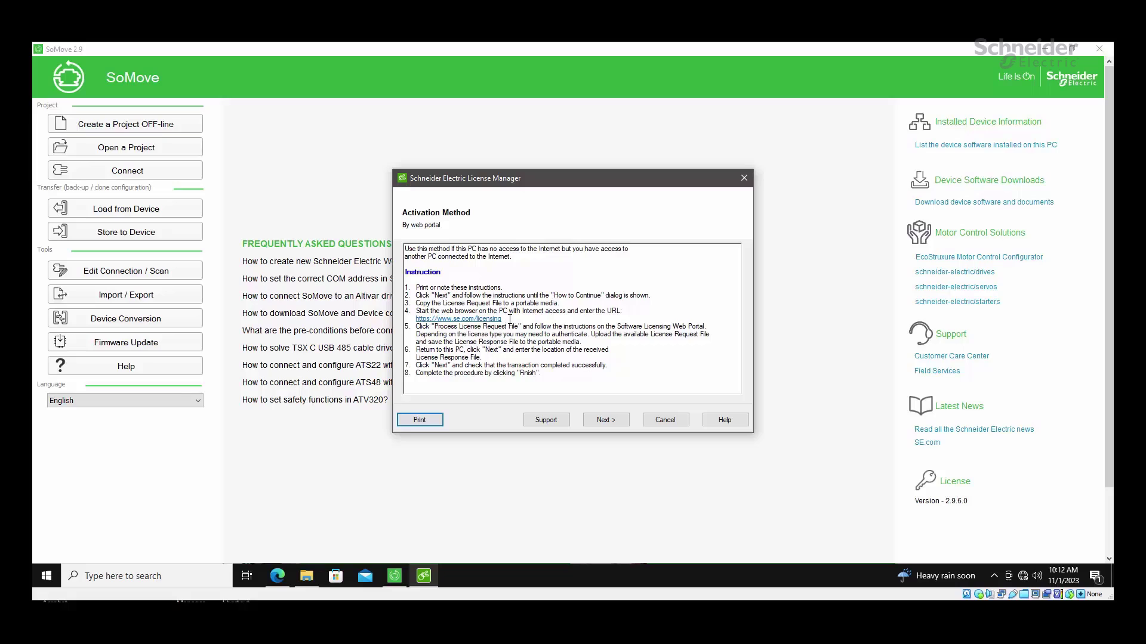
left_click_drag(503, 320, 410, 319)
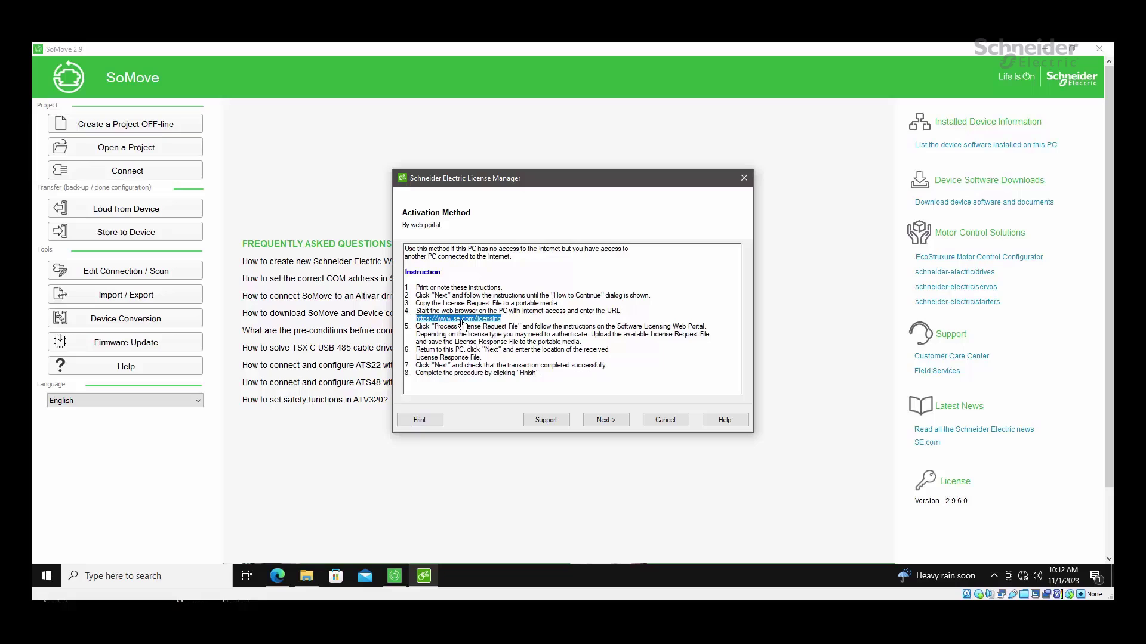
left_click_drag(505, 319, 413, 320)
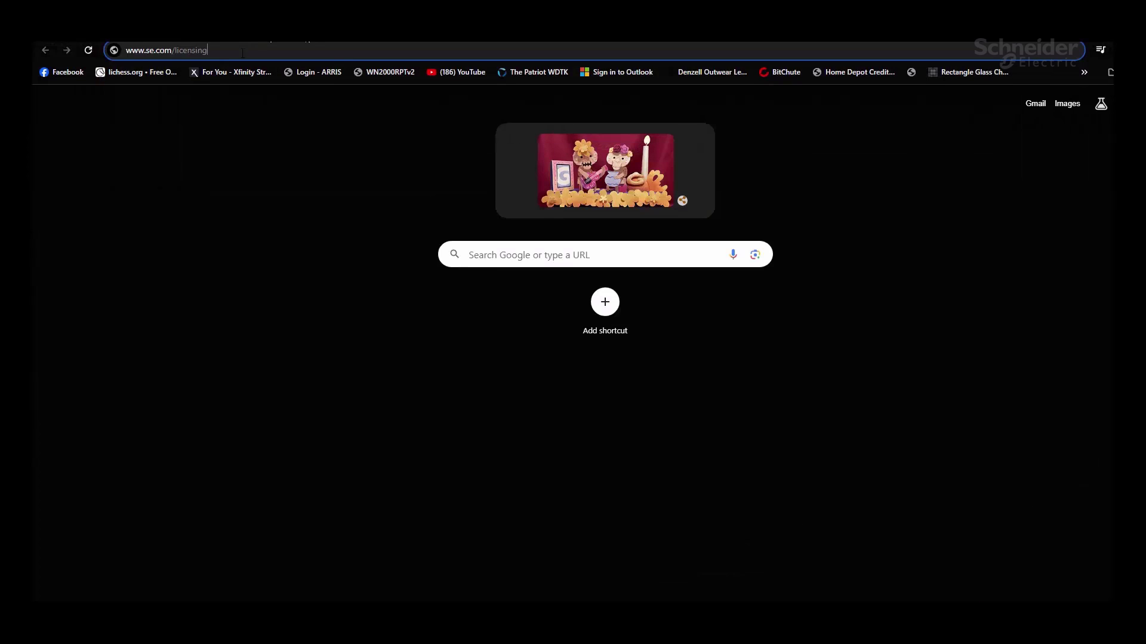
left_click_drag(208, 50, 126, 51)
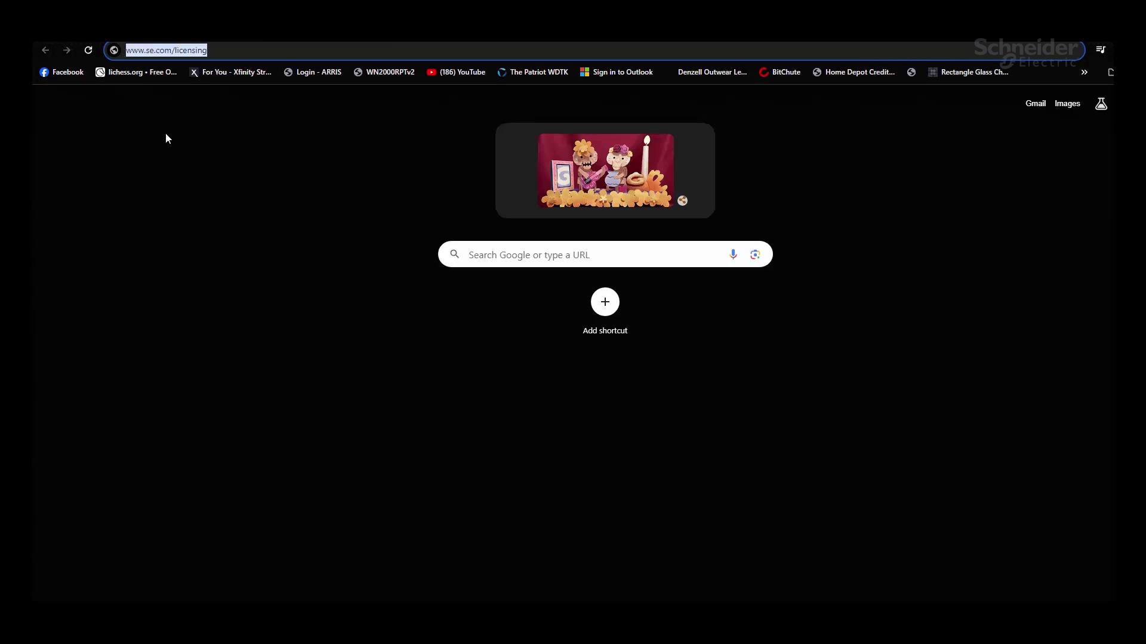
key("Return")
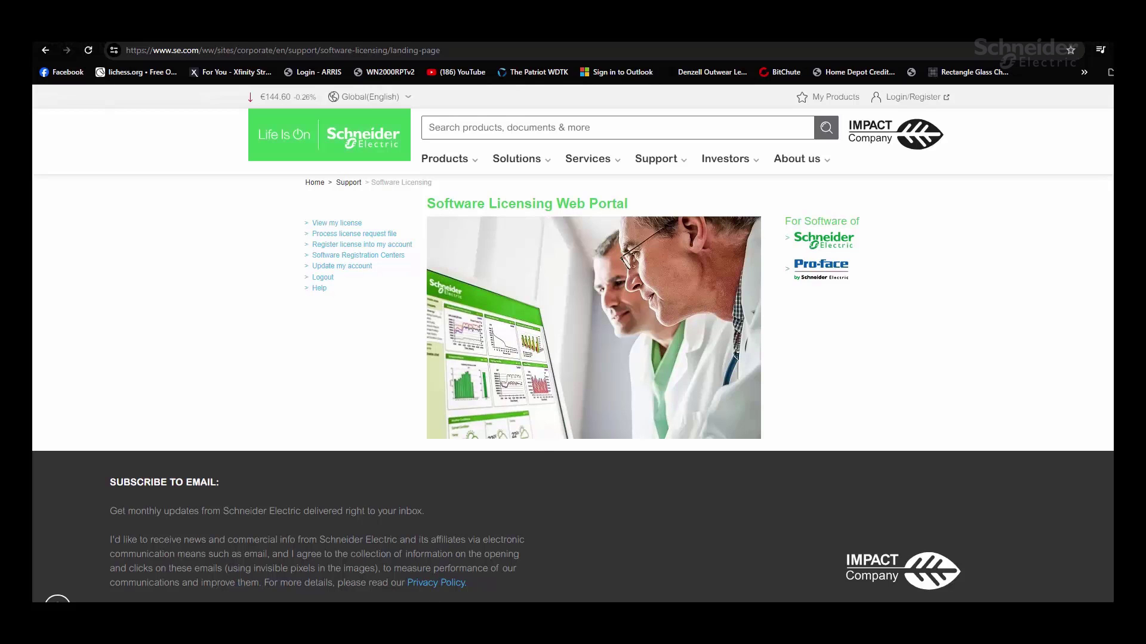
left_click(454, 577)
left_click(1047, 494)
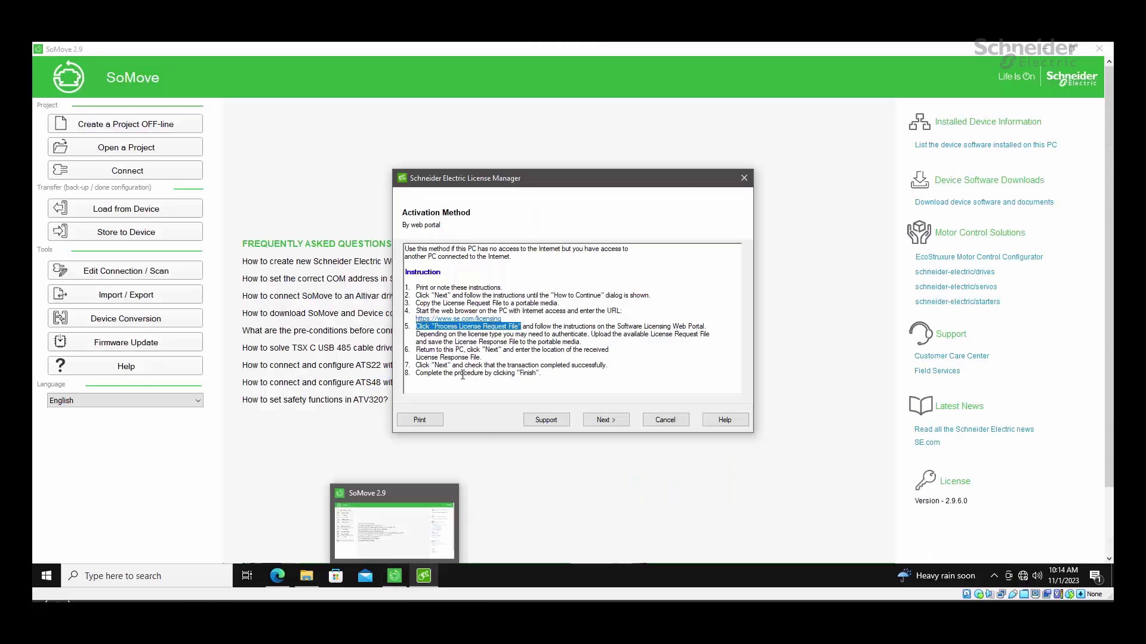
left_click_drag(459, 327, 680, 342)
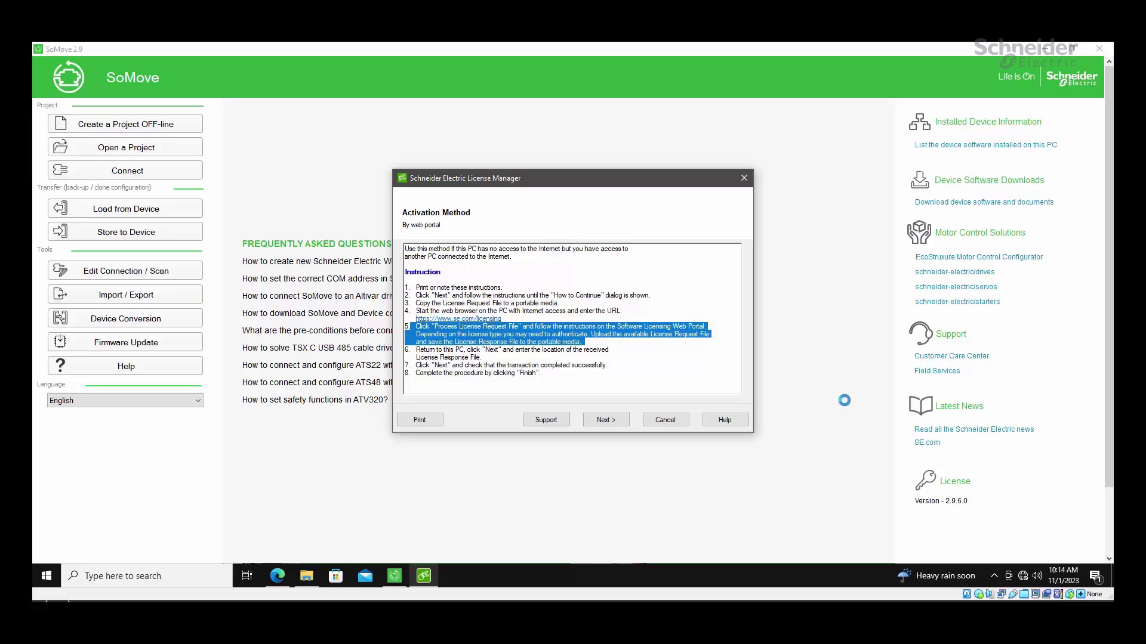
left_click(700, 368)
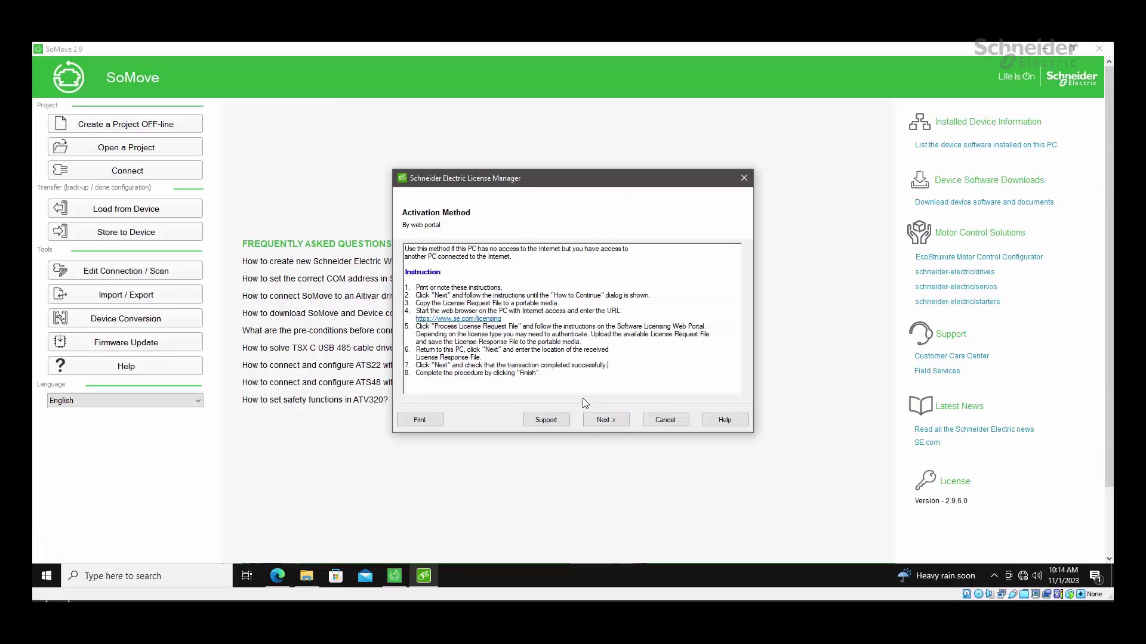
Step: Save ActivationRequest.xml to Documents, reach Complete Activation and dismiss the 'File does not exist' error
left_click(602, 419)
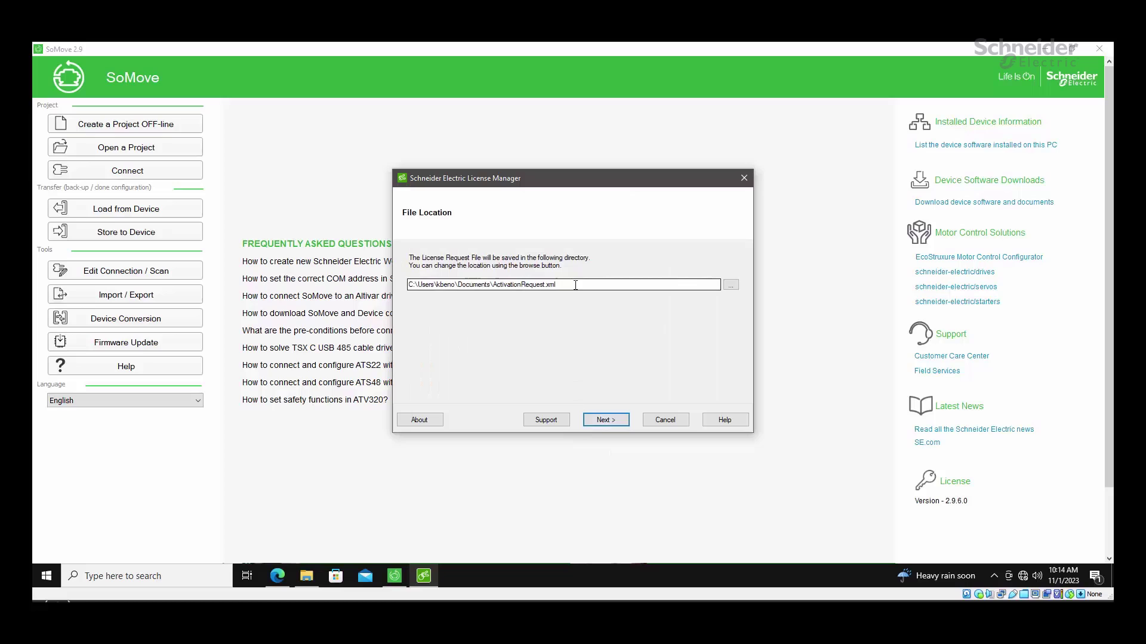
left_click_drag(575, 285, 391, 280)
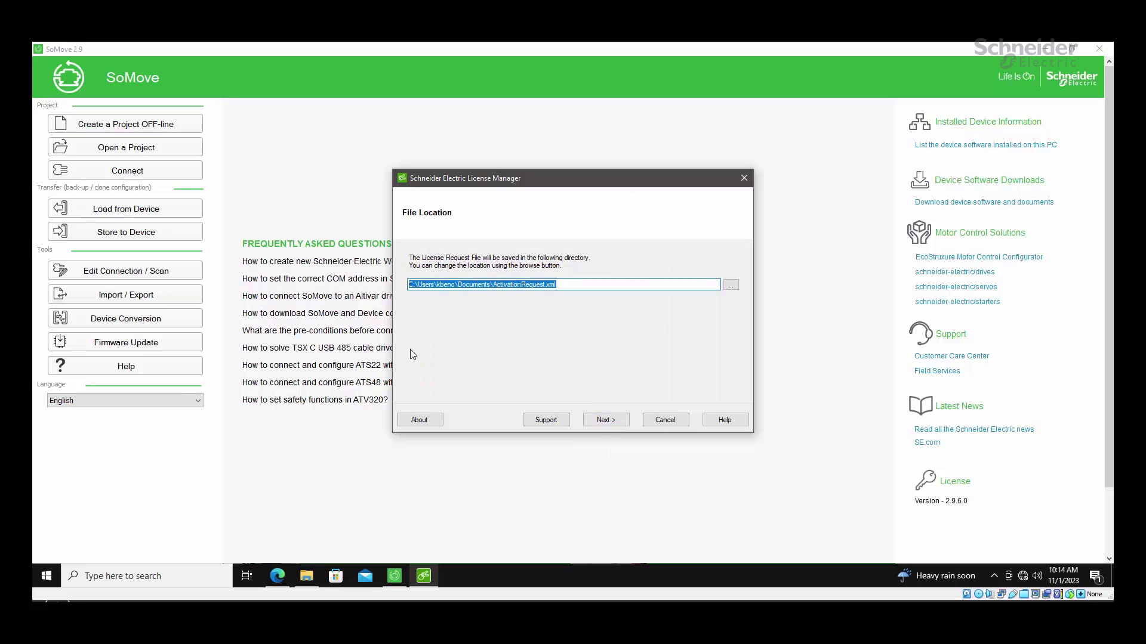
left_click(608, 421)
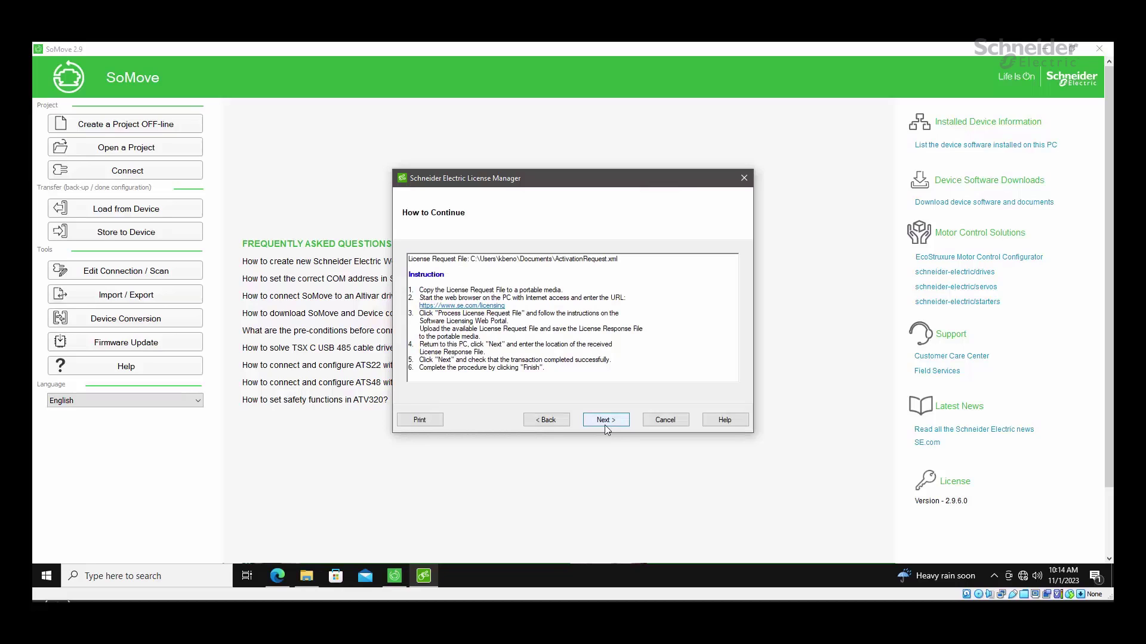
left_click(603, 421)
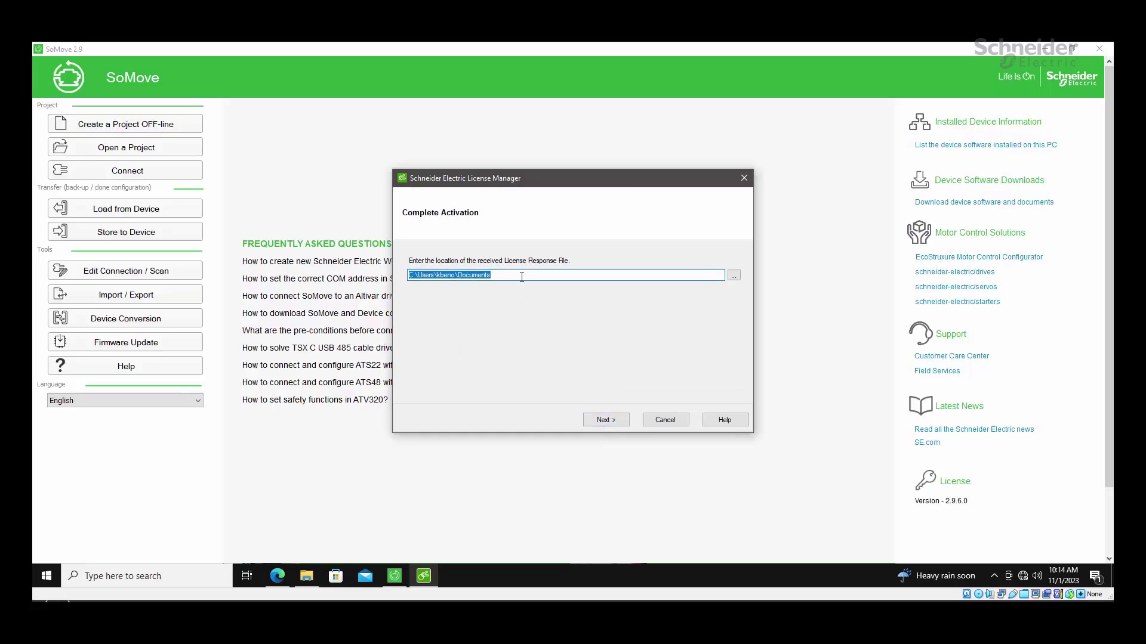
left_click(614, 420)
left_click(600, 353)
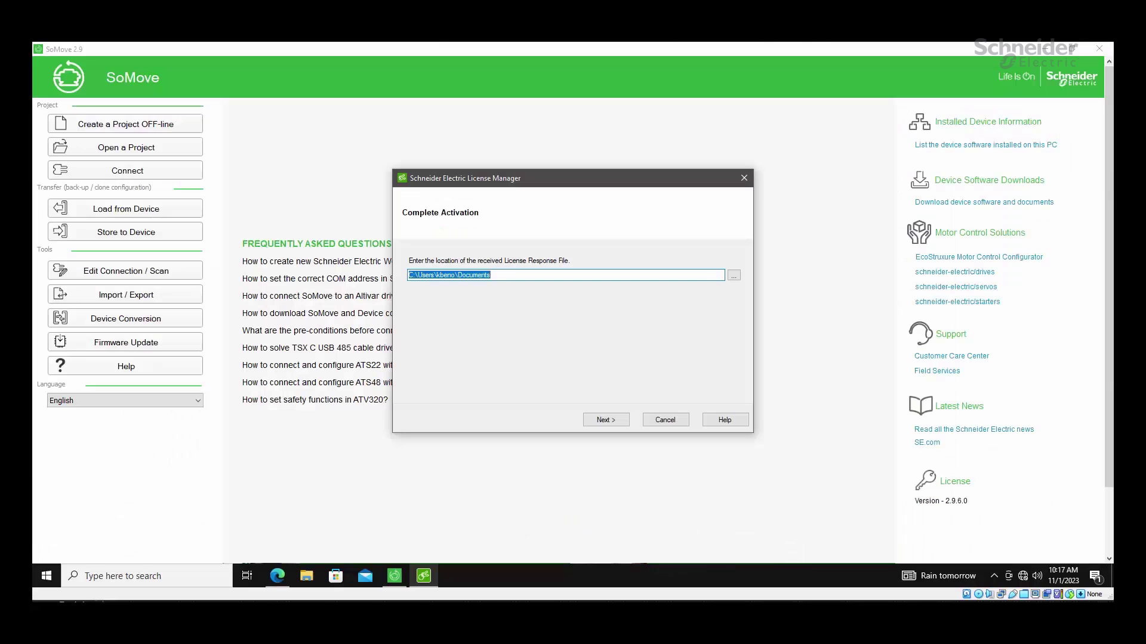
Step: Copy ActivationRequest.xml from the Documents folder in File Explorer
left_click(306, 576)
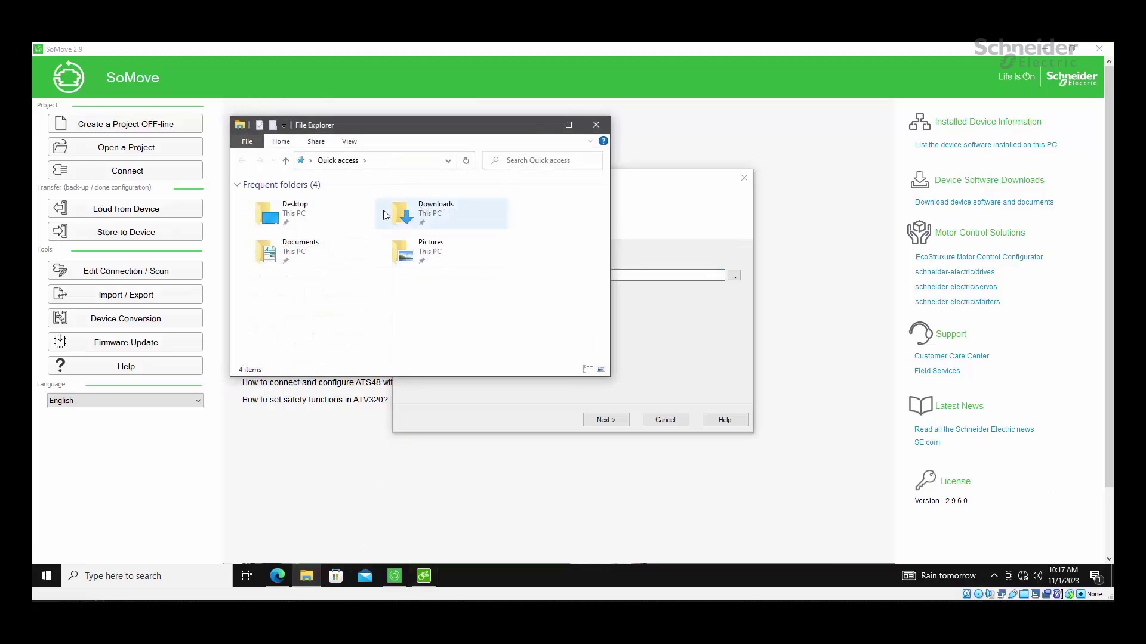
double_click(298, 248)
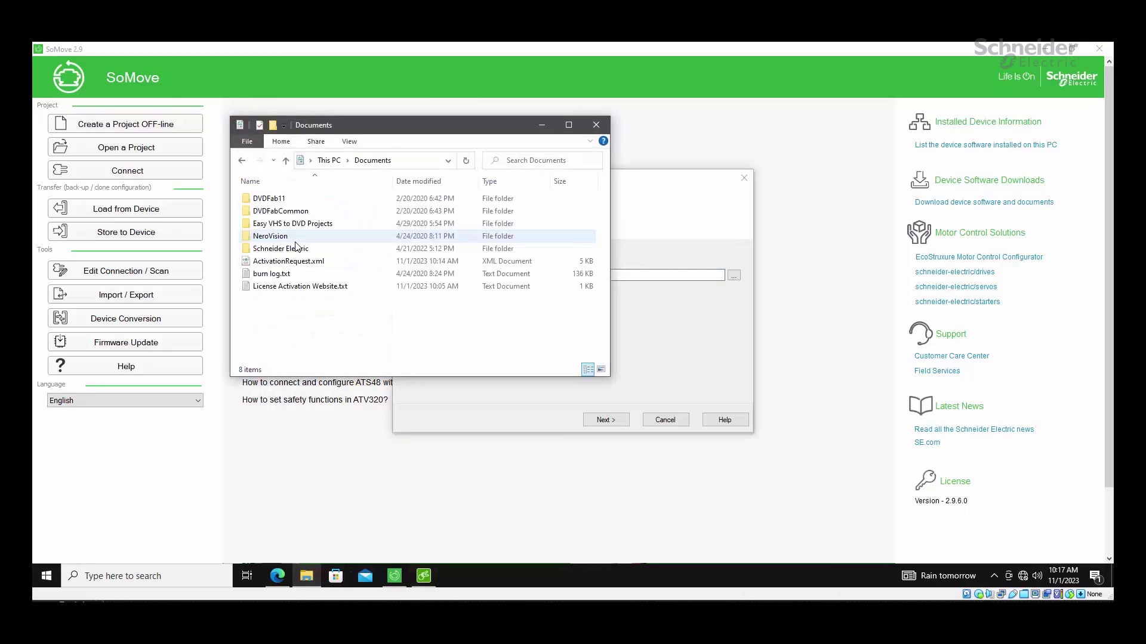
left_click(305, 261)
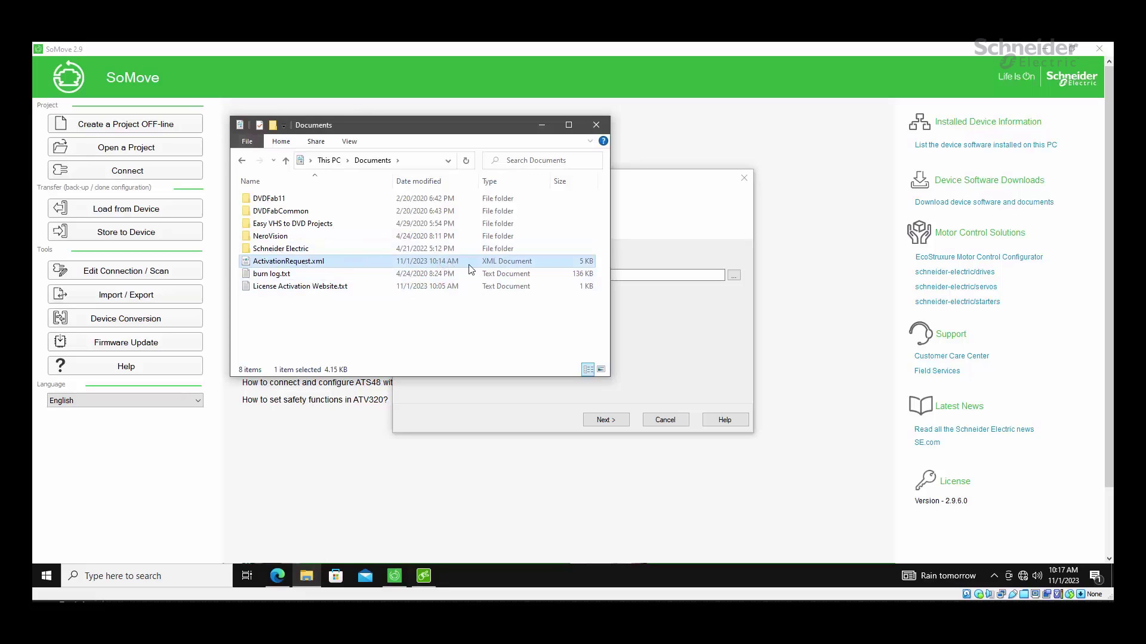
right_click(385, 267)
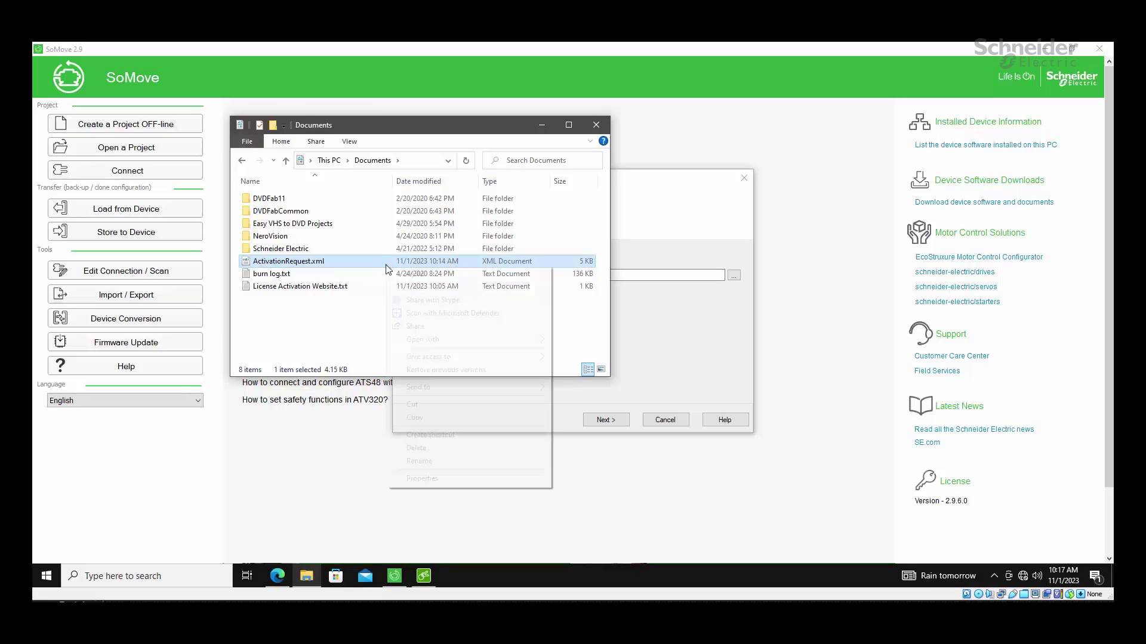
left_click(405, 419)
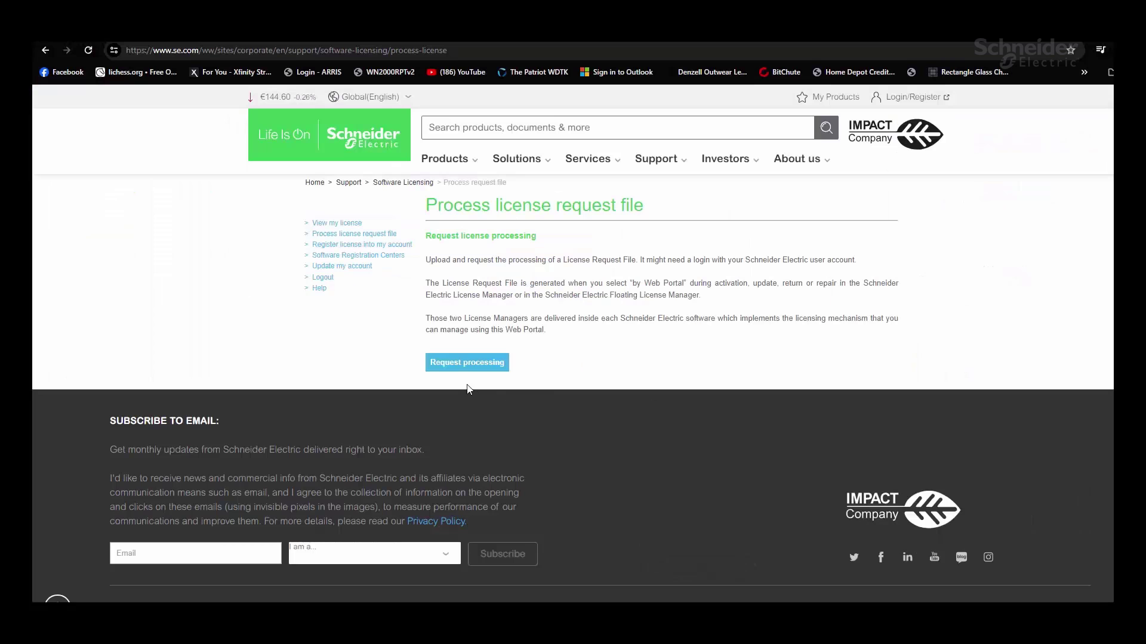
Step: Start request processing on the portal and browse to the SD CARD (J:) drive
left_click(454, 364)
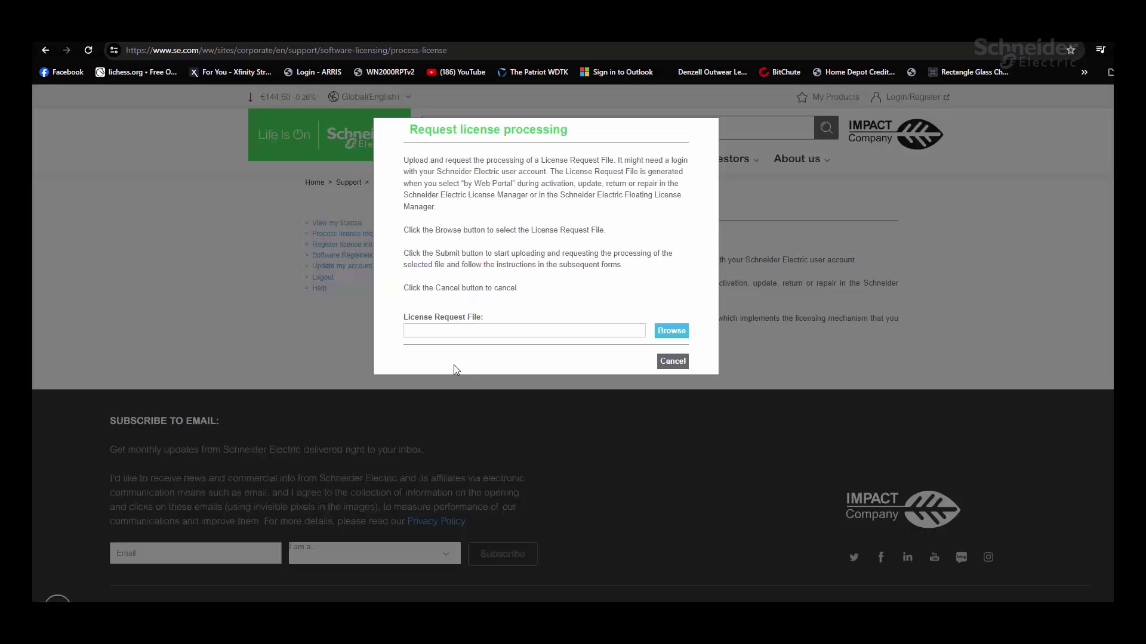
left_click(683, 336)
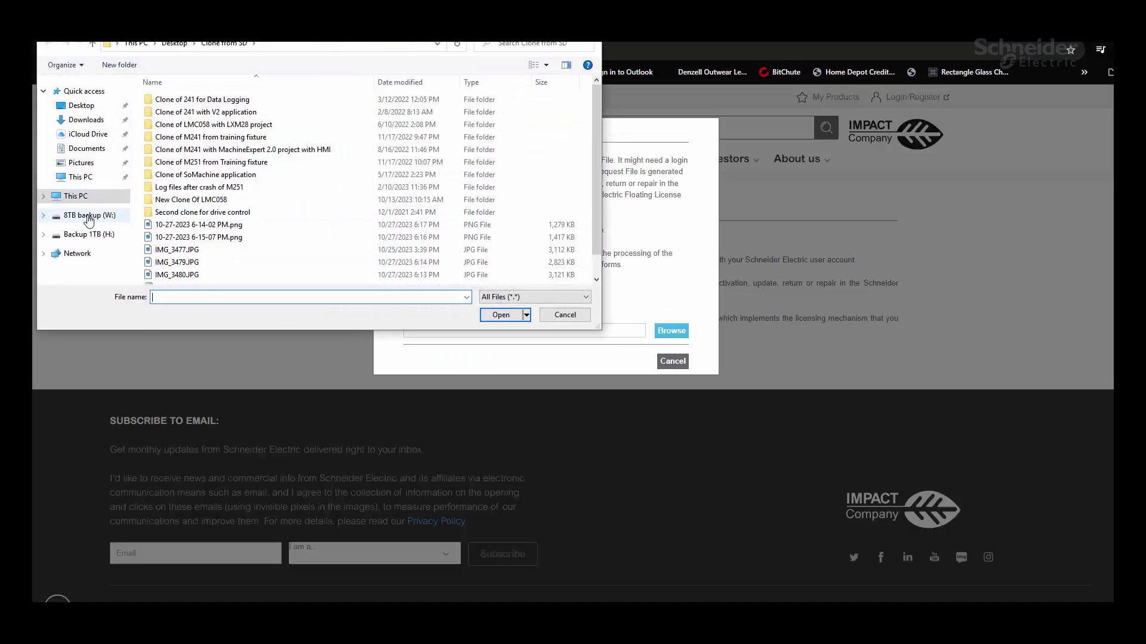
left_click(75, 196)
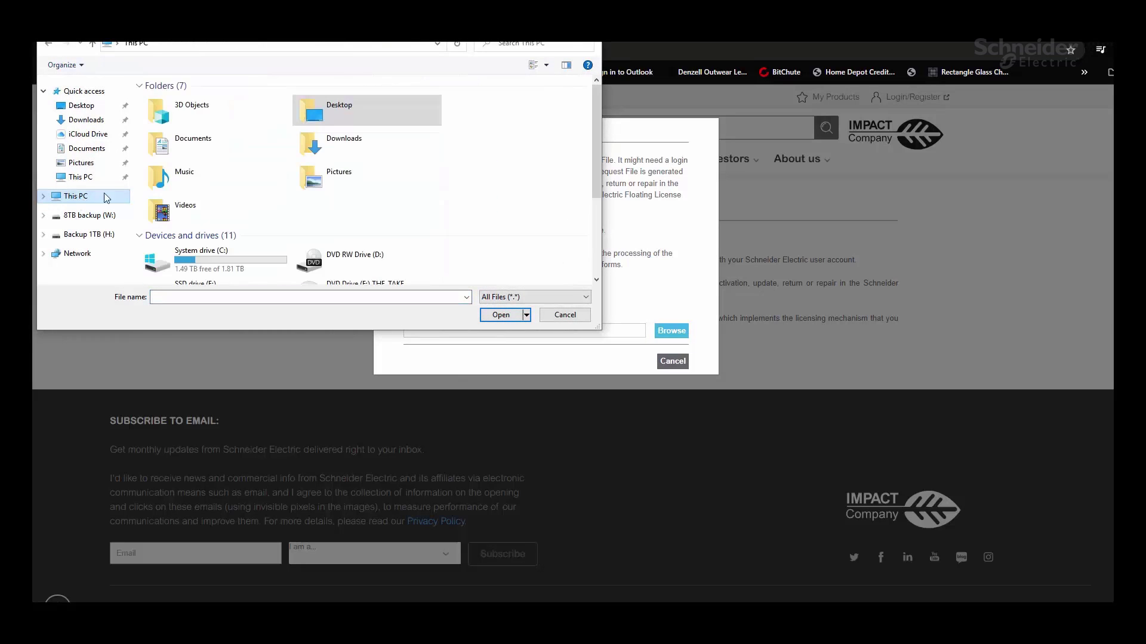
scroll(248, 218, "down", 3)
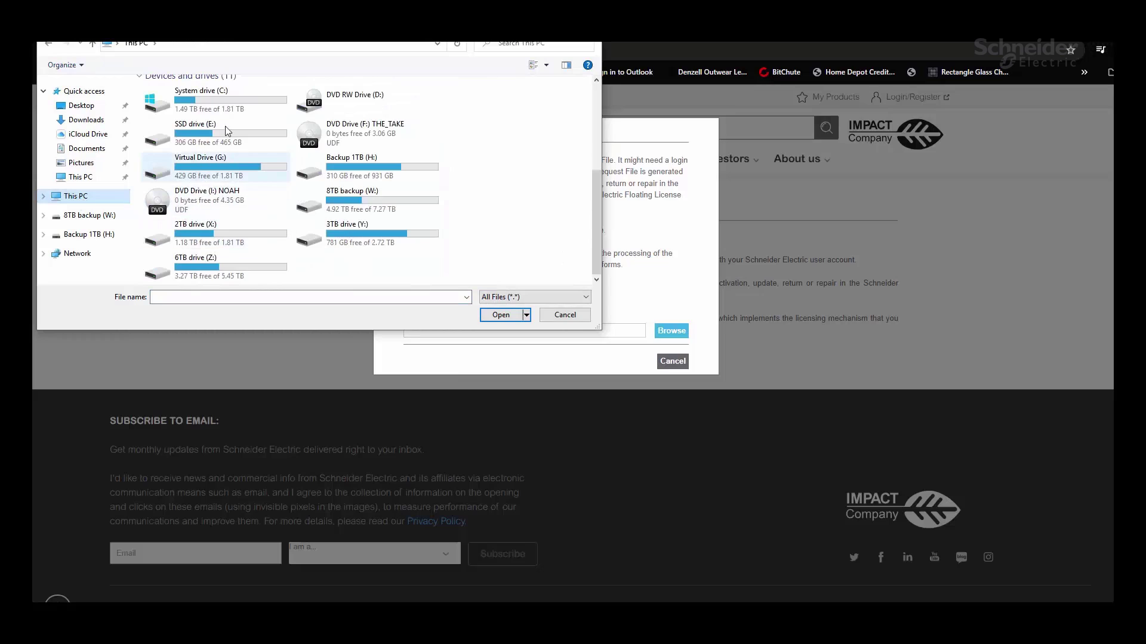
scroll(349, 179, "up", 1)
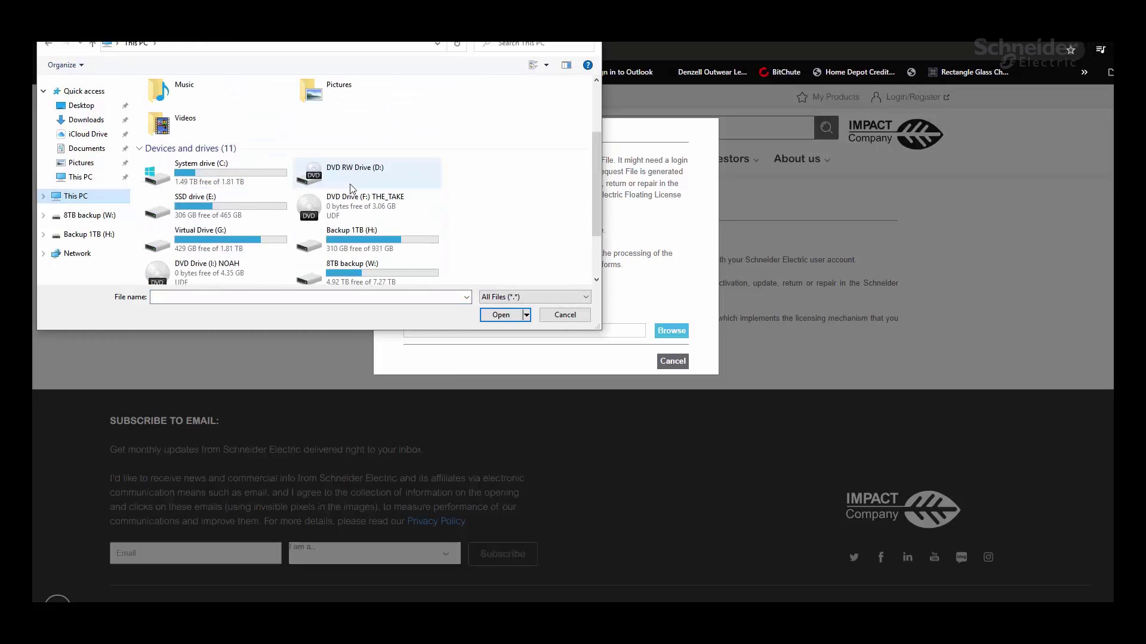
scroll(352, 190, "down", 1)
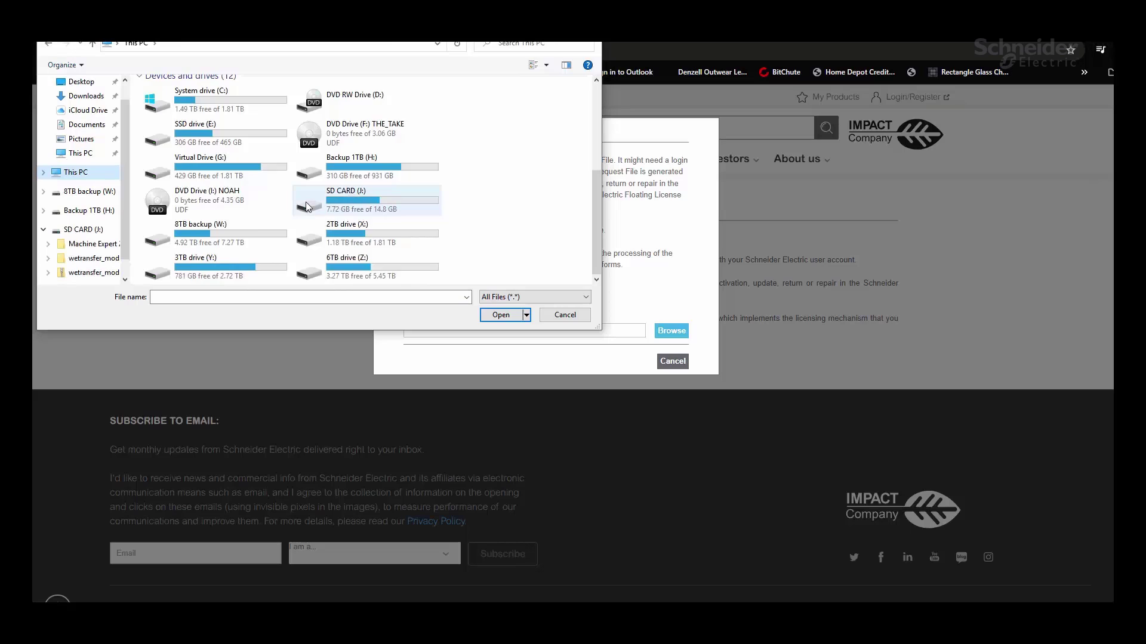
scroll(308, 208, "up", 1)
double_click(363, 265)
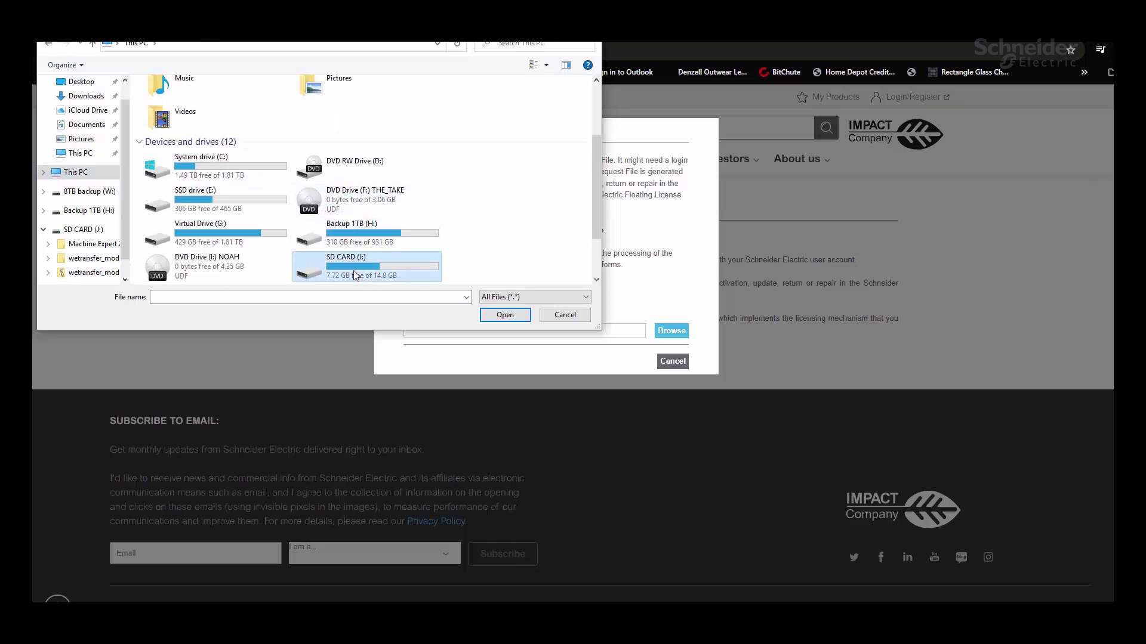
Step: Select ActivationRequest.xml on the SD card as the license request file to upload
left_click(197, 125)
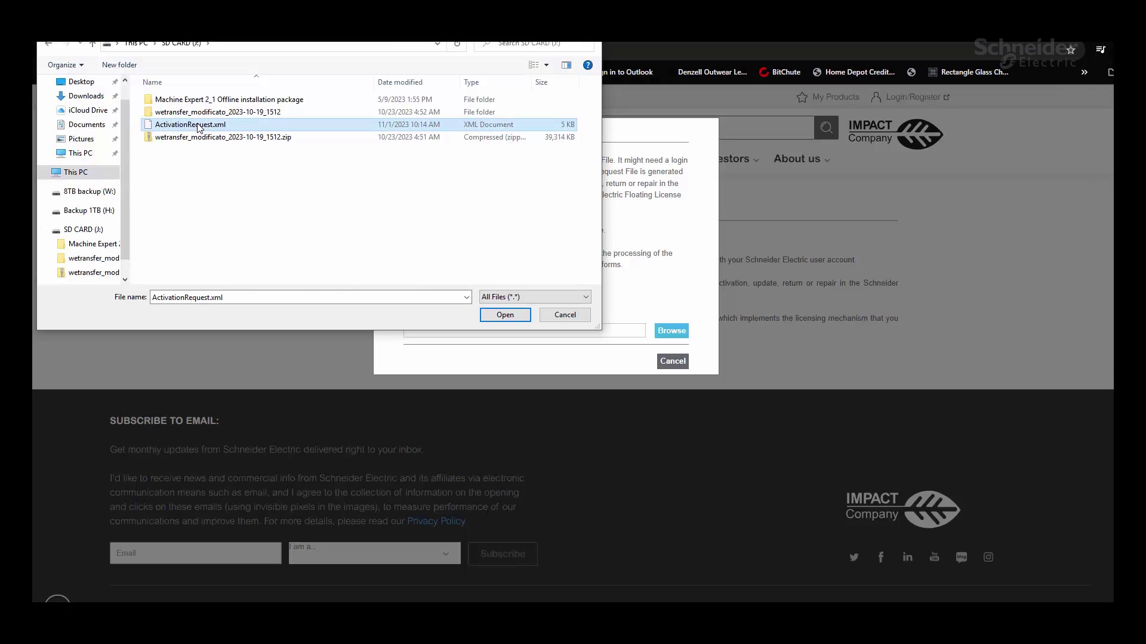
left_click(229, 126)
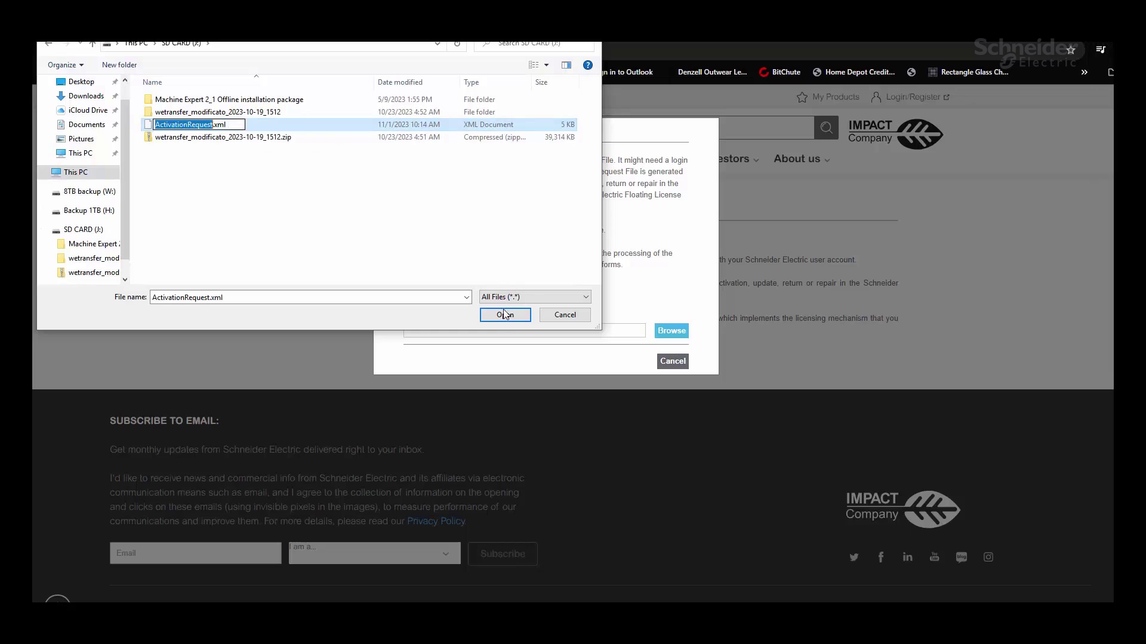
left_click(502, 324)
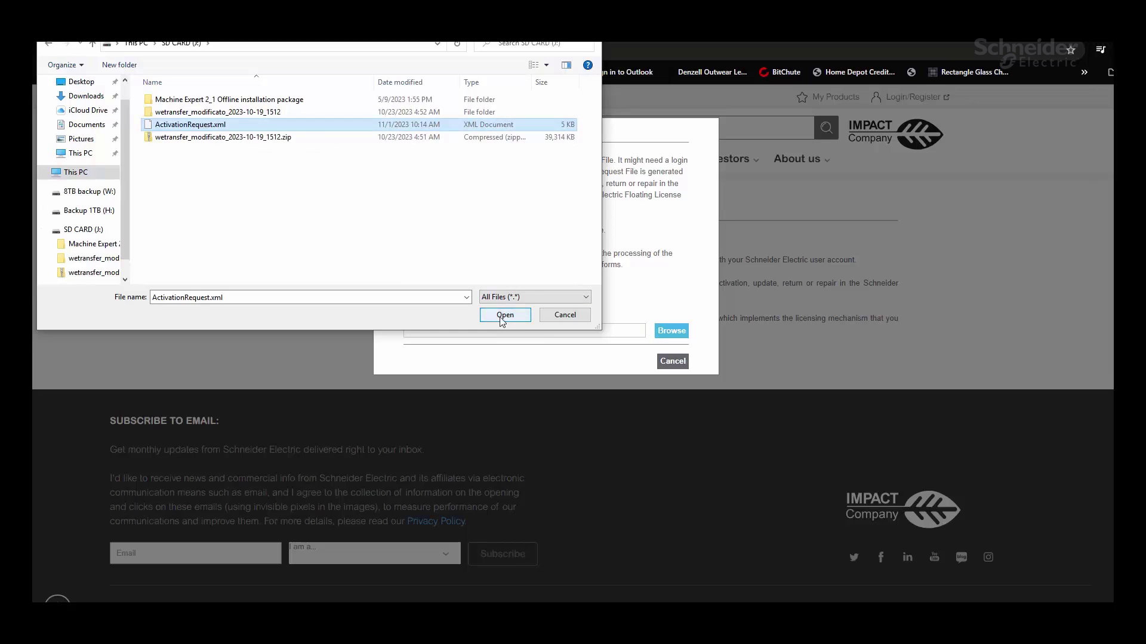
left_click(260, 128)
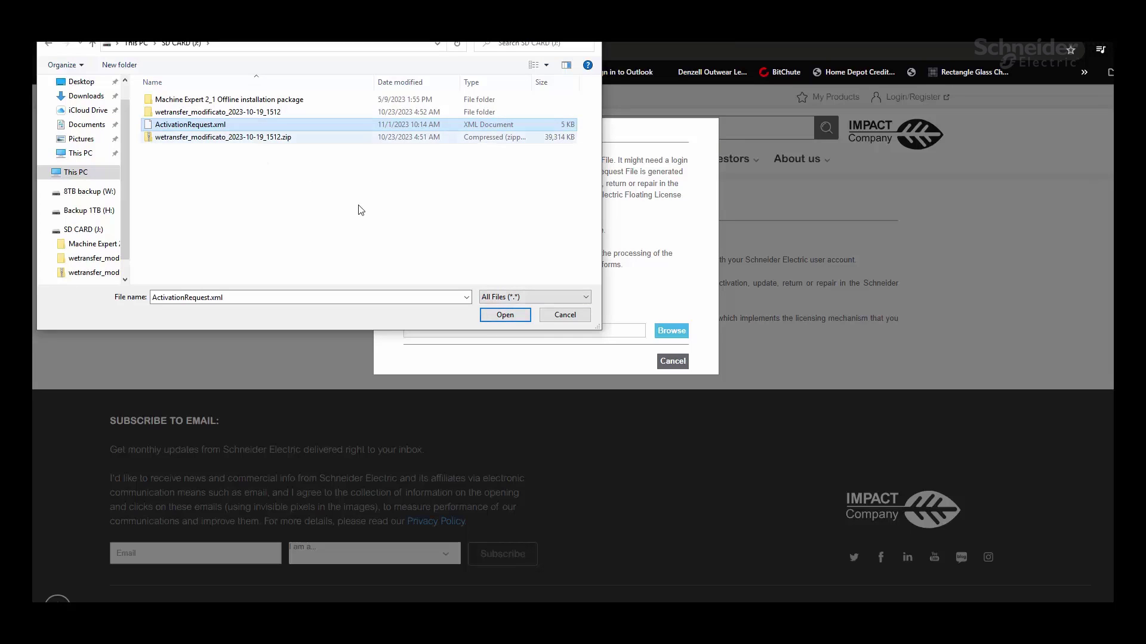
left_click(512, 317)
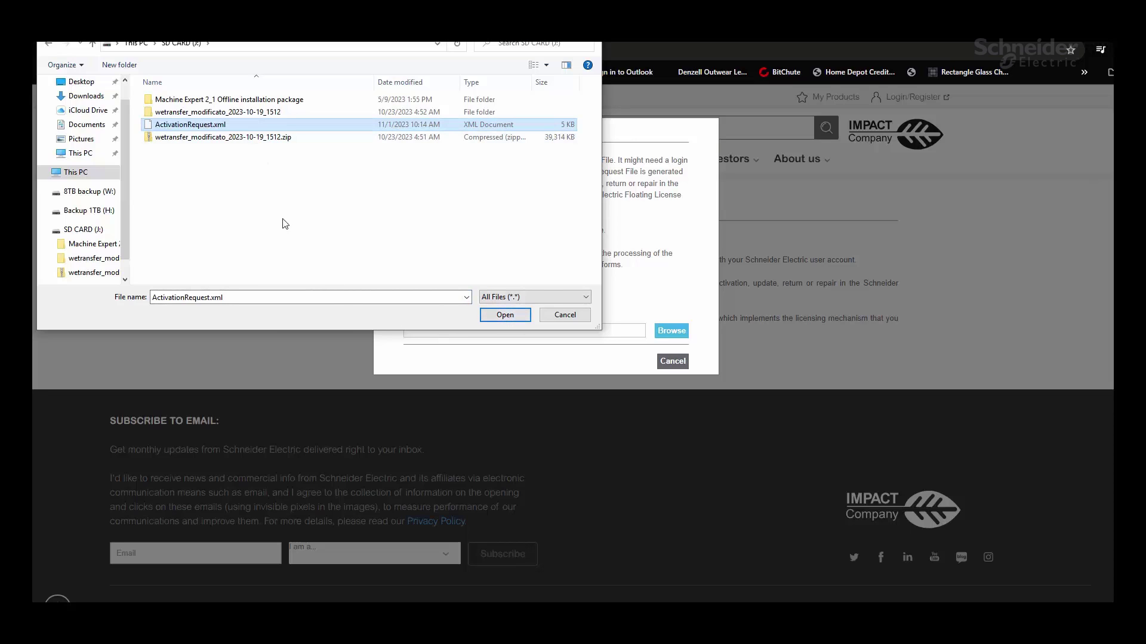
double_click(253, 132)
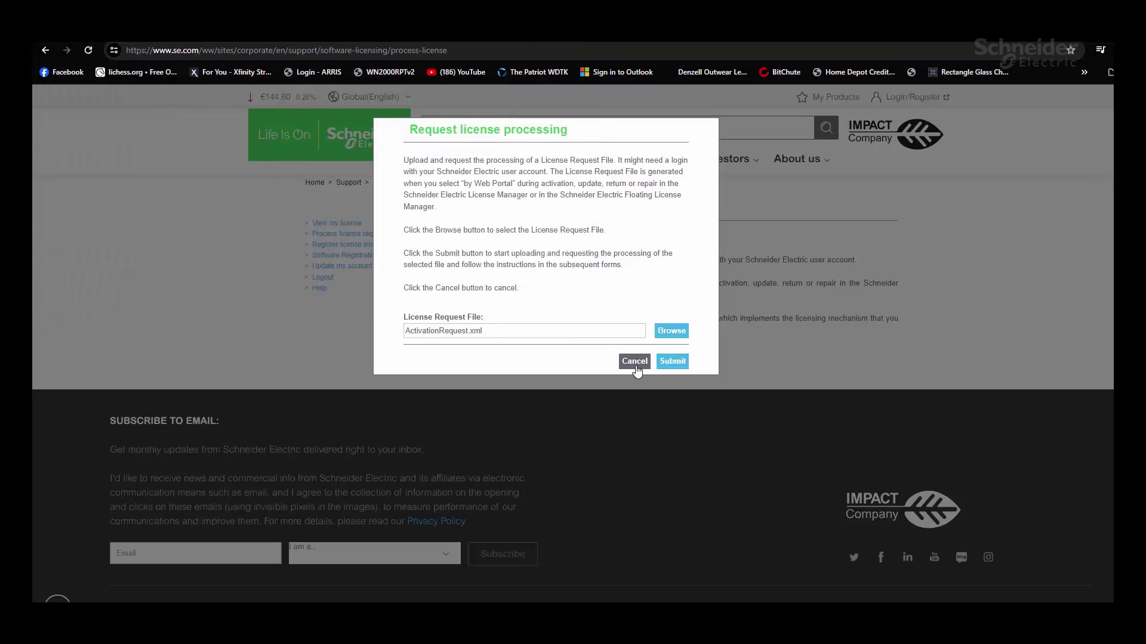
Step: Submit the request, download ResponseFile6.xml and show it in the Downloads folder
left_click(666, 367)
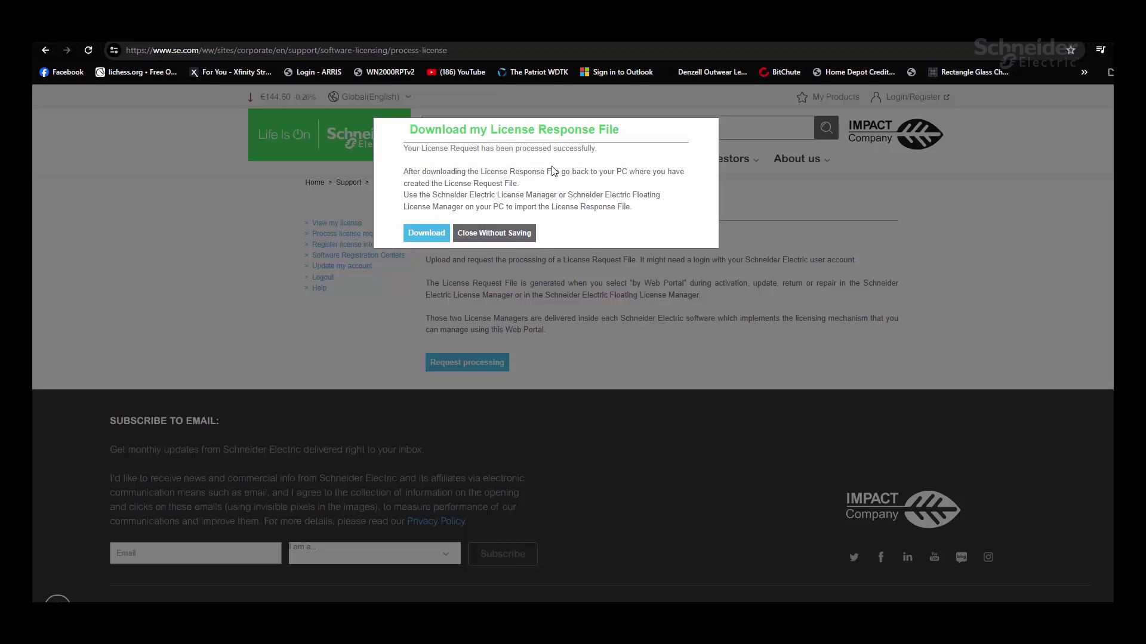
left_click(428, 235)
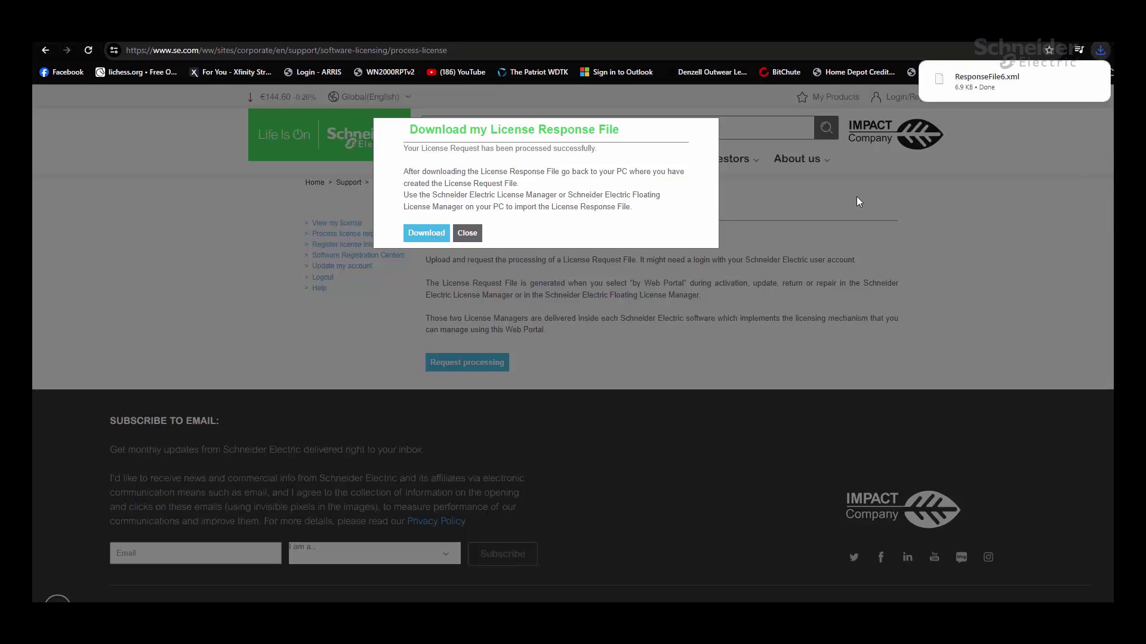
left_click(1100, 54)
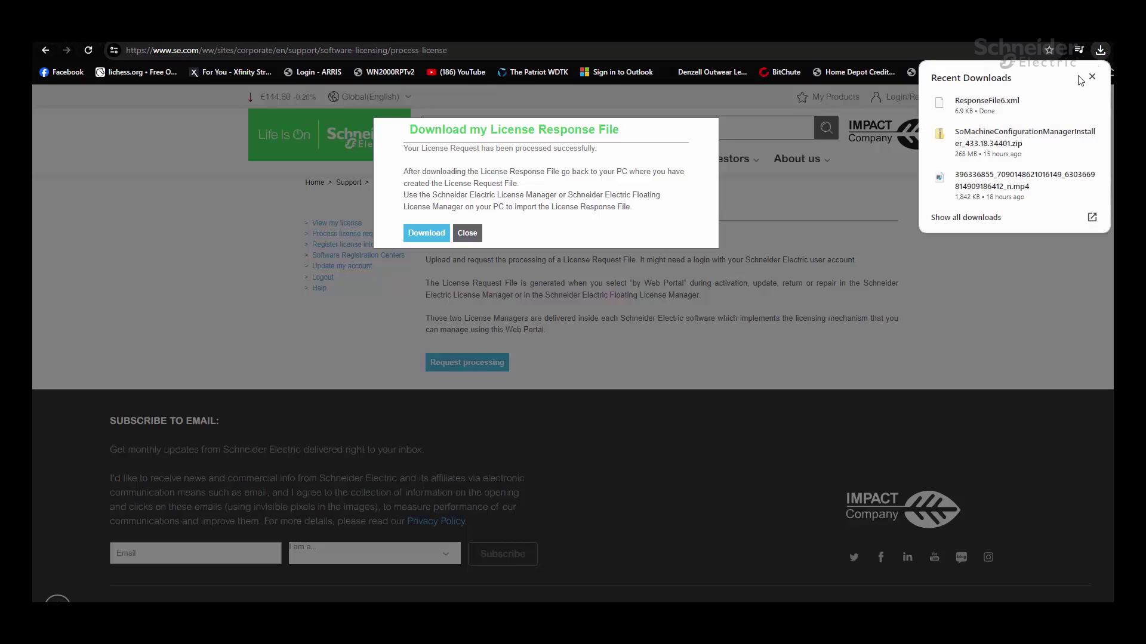
left_click(1068, 101)
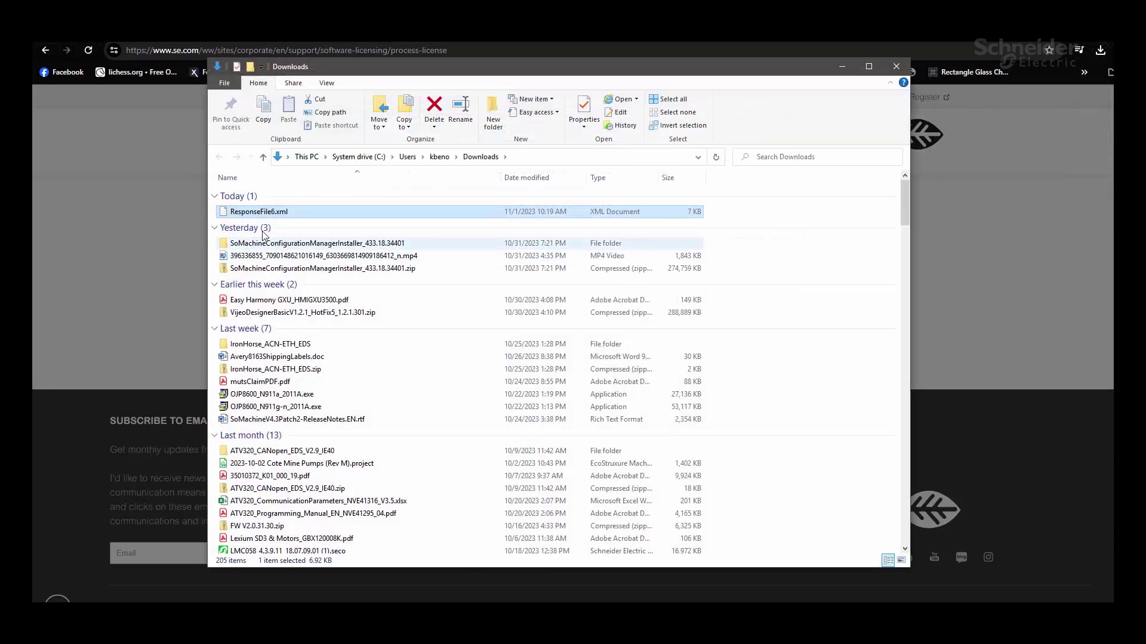
Step: Copy ResponseFile6.xml from Downloads and navigate up to This PC
right_click(268, 216)
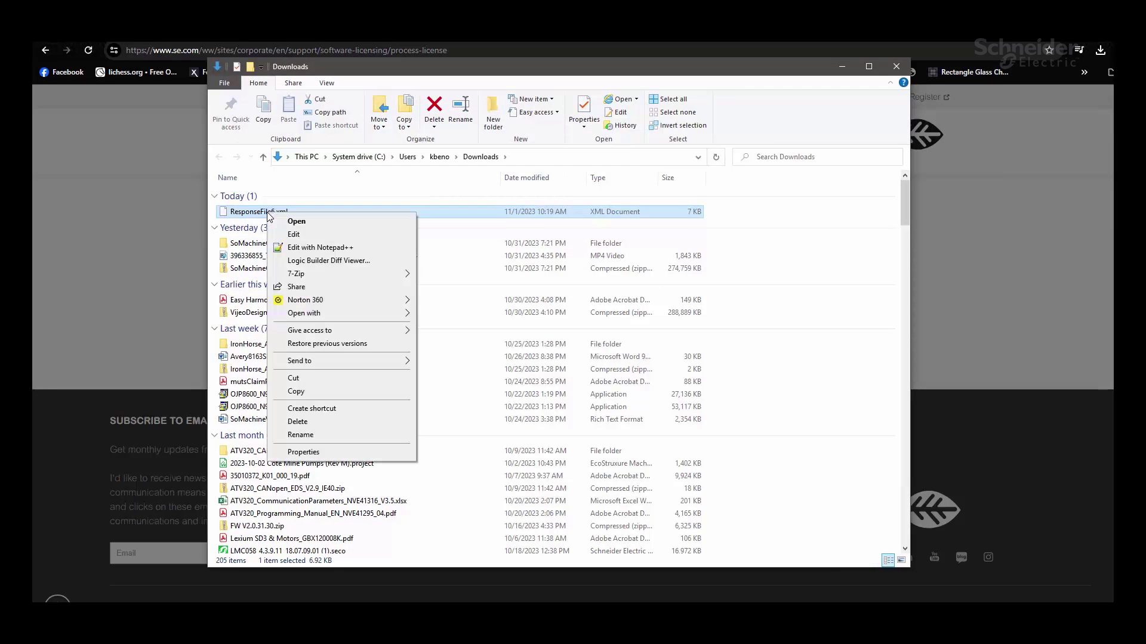
left_click(303, 389)
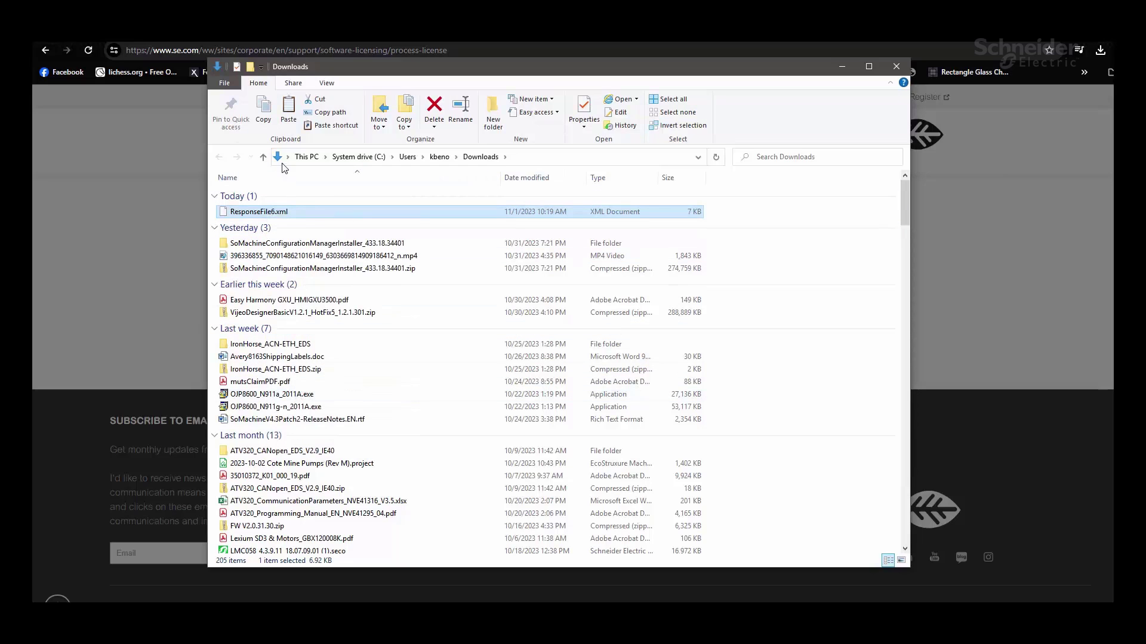
left_click(263, 159)
left_click(264, 158)
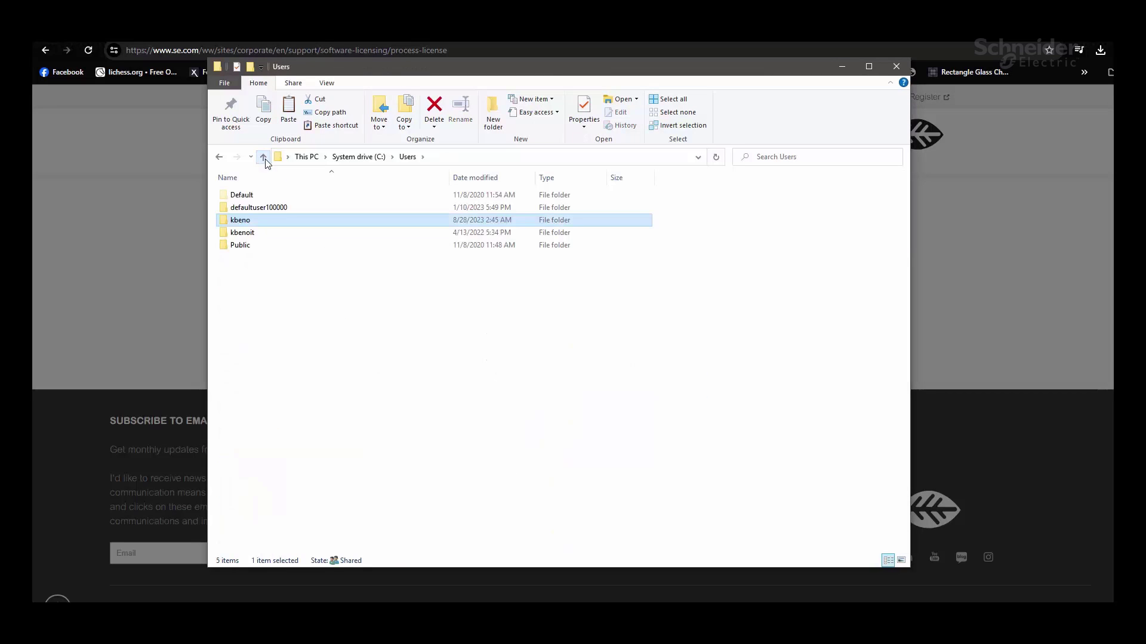
left_click(263, 158)
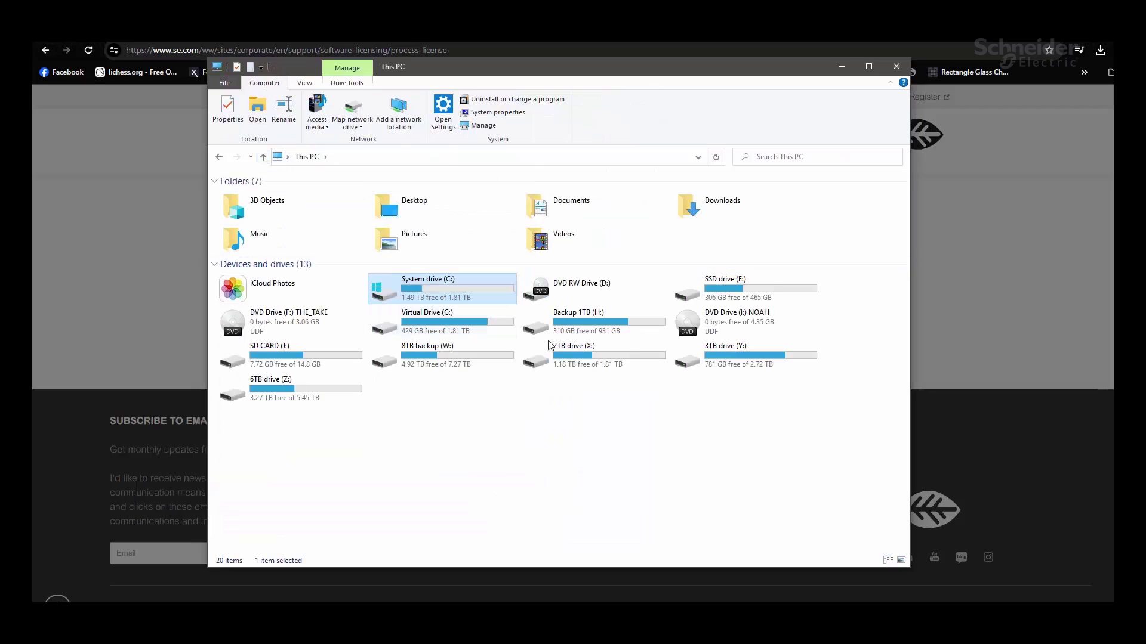
Step: Paste ResponseFile6.xml onto the SD CARD (J:) drive and minimise the Explorer window
double_click(292, 367)
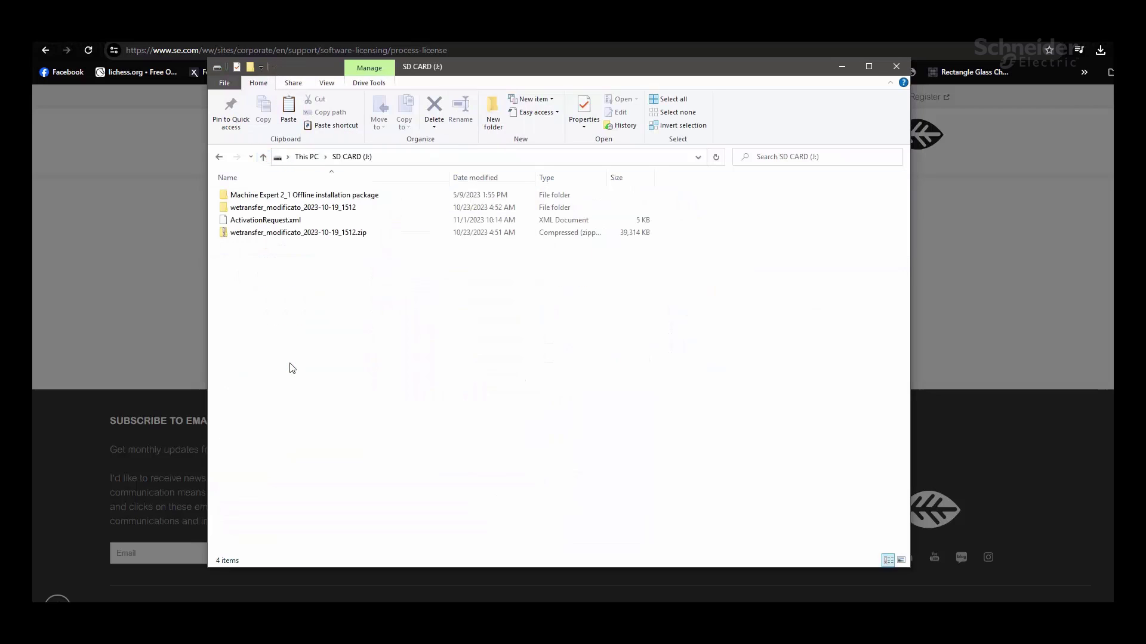
right_click(333, 365)
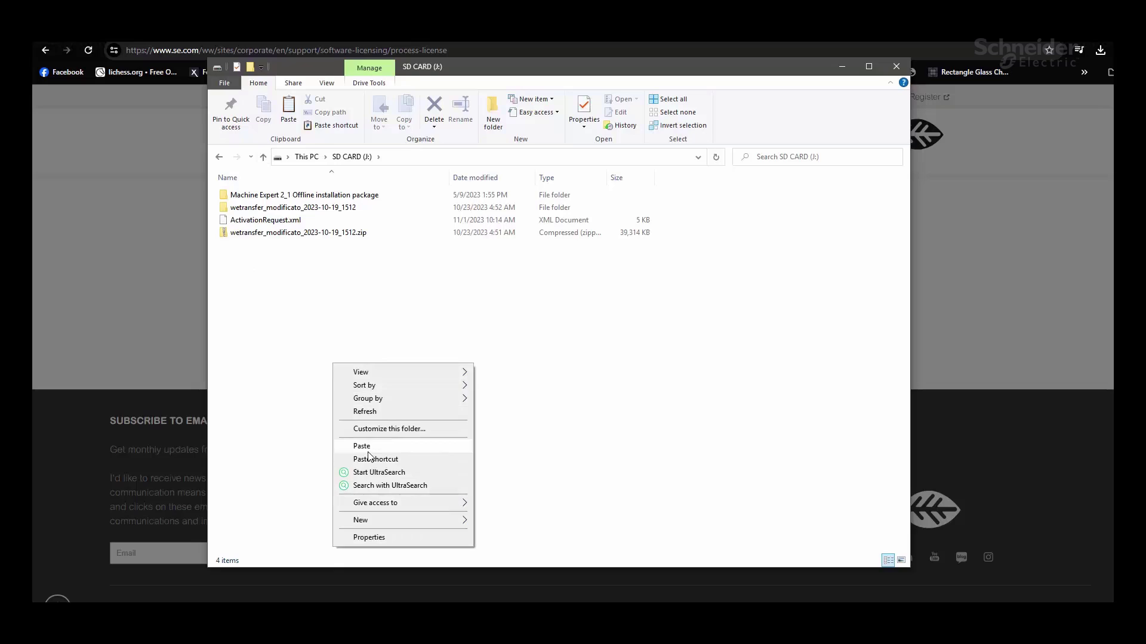
left_click(369, 450)
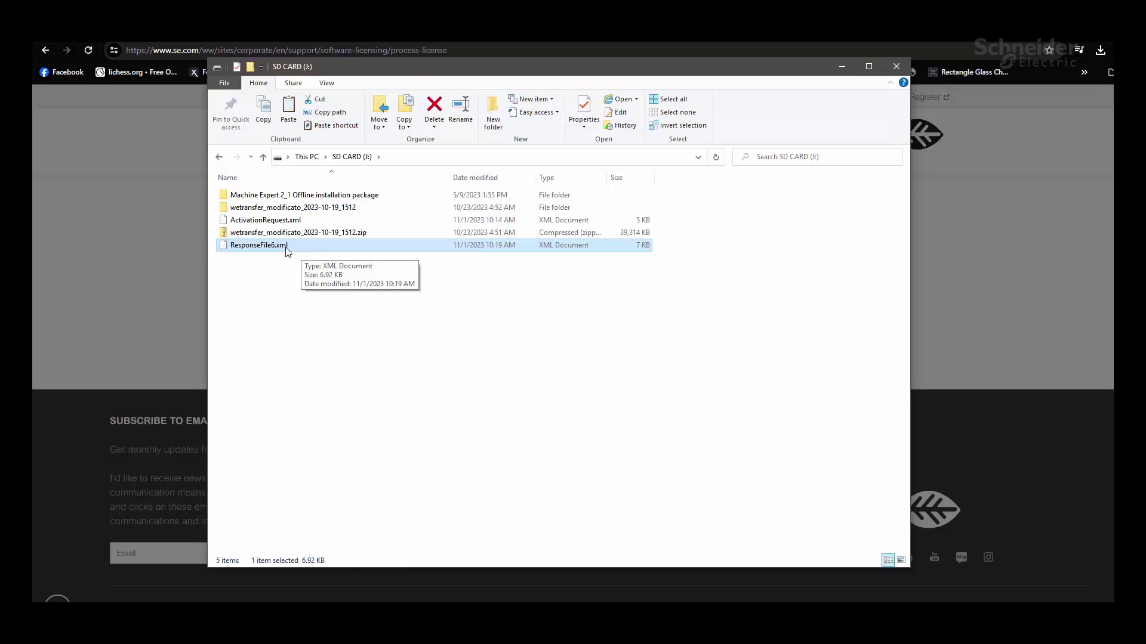
left_click(843, 68)
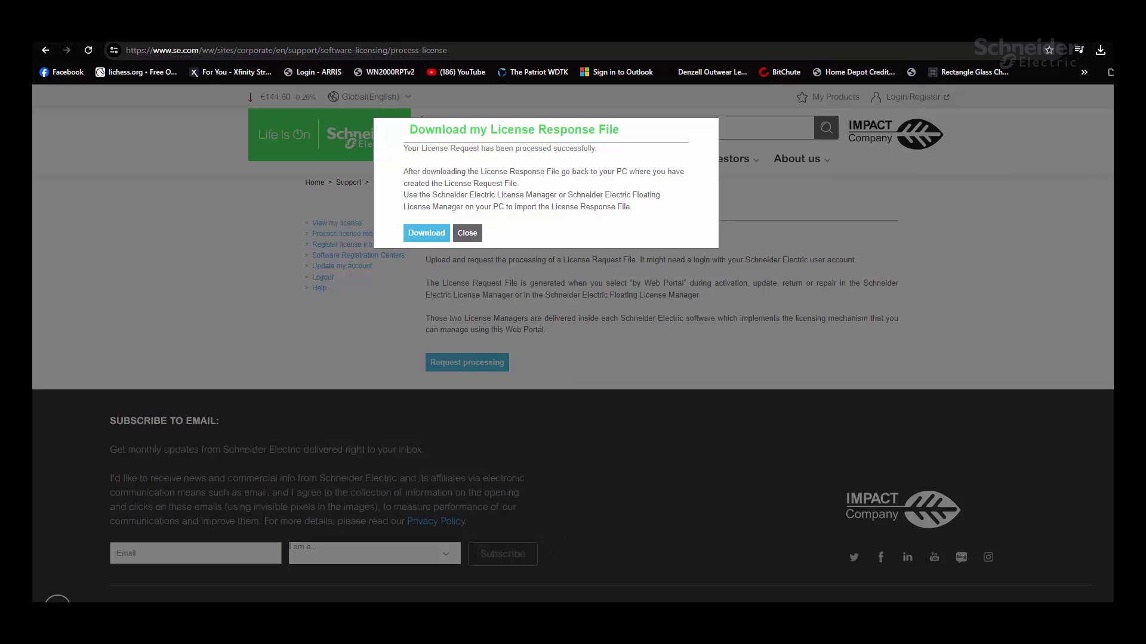
Step: Return to SoMove's license activation dialog and attach the SD card USB device to the virtual machine
left_click(362, 584)
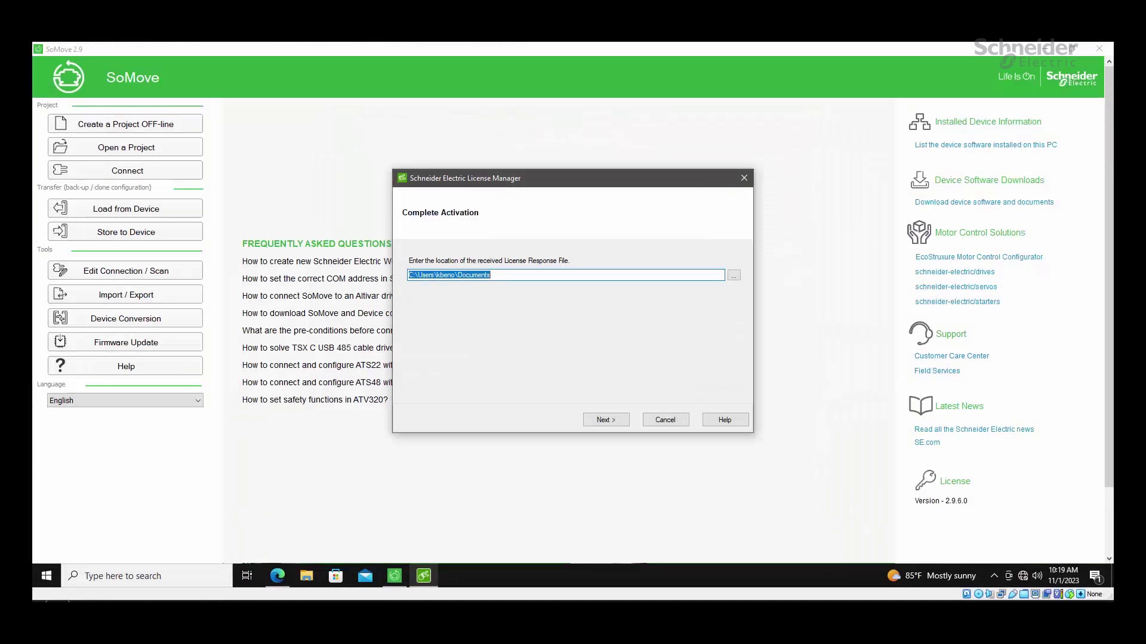
left_click(1012, 595)
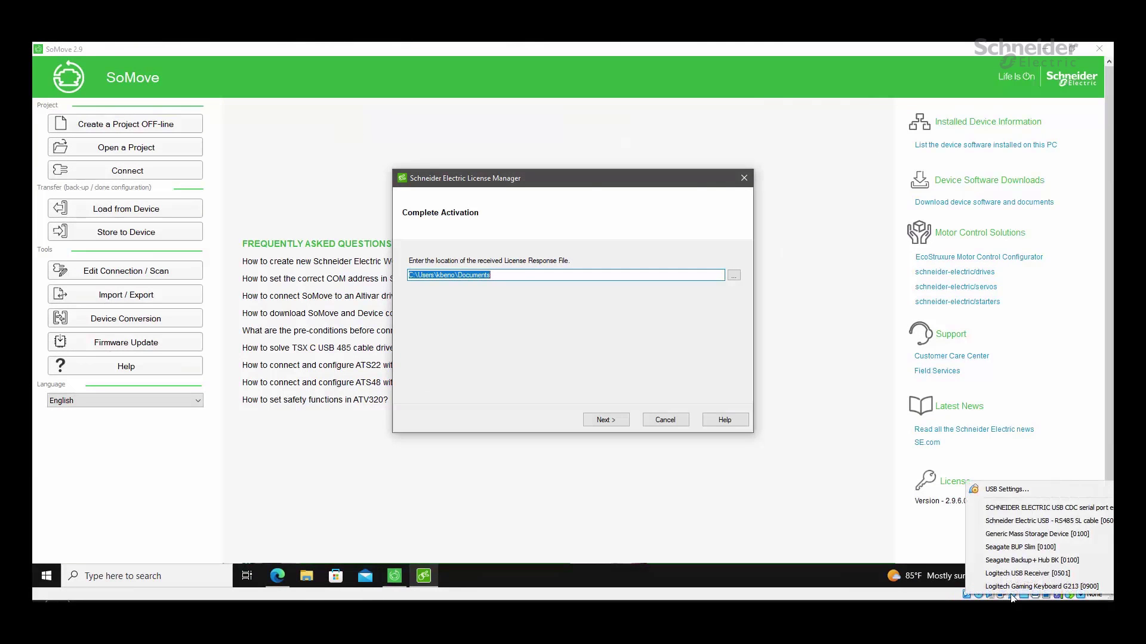
left_click(1012, 535)
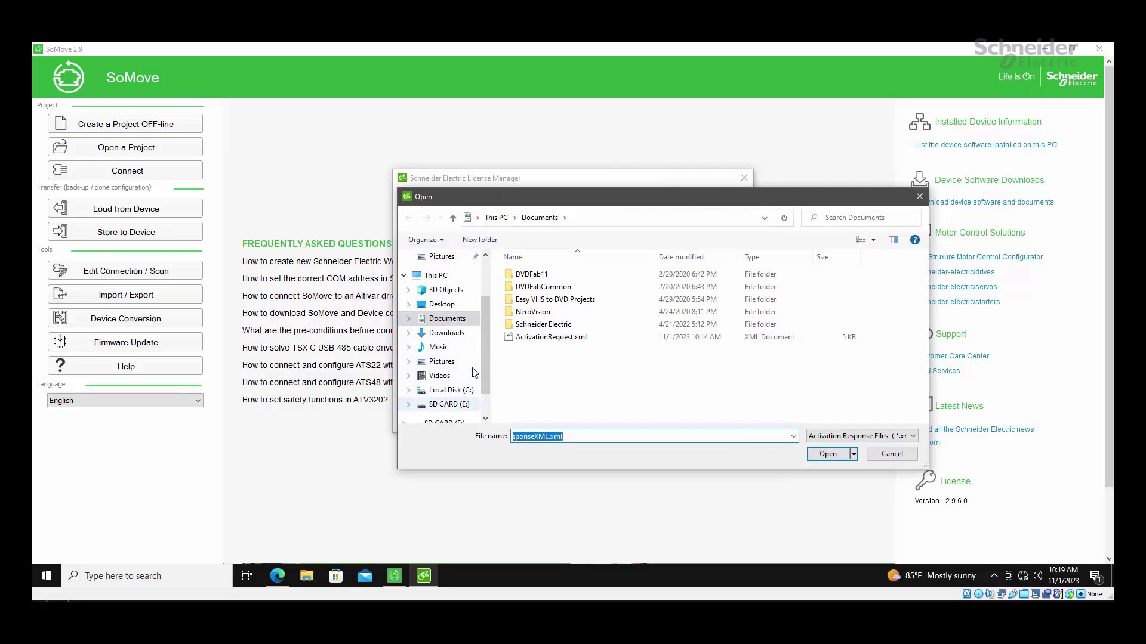
Step: Import ResponseFile6.xml from SD CARD (E:) as the response file and complete the activation, creating the license
left_click(449, 404)
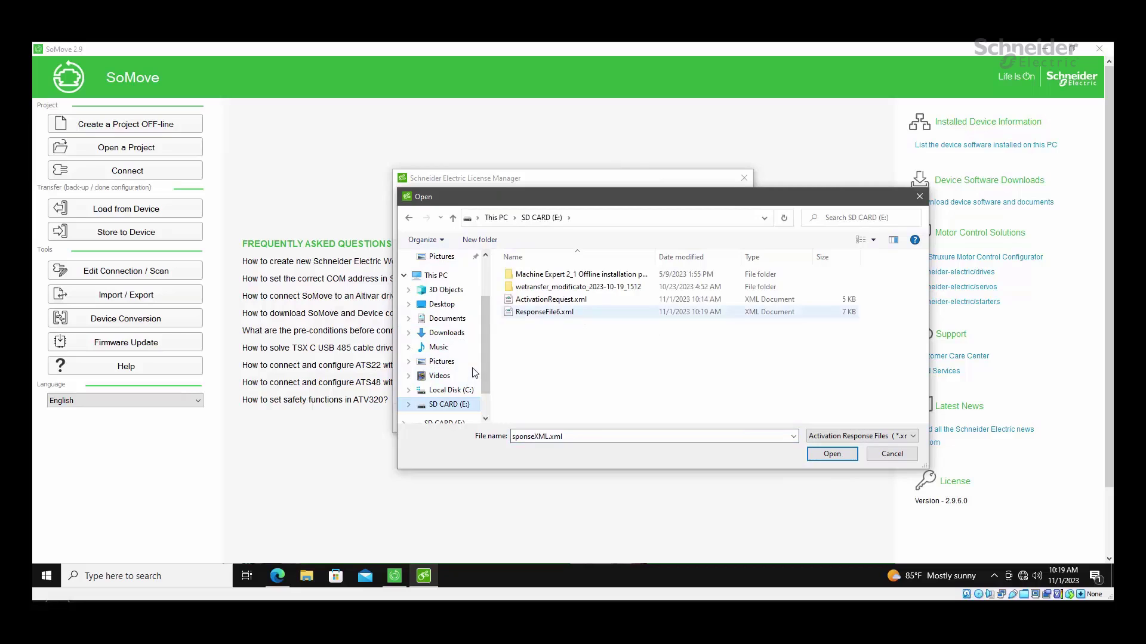
left_click(544, 312)
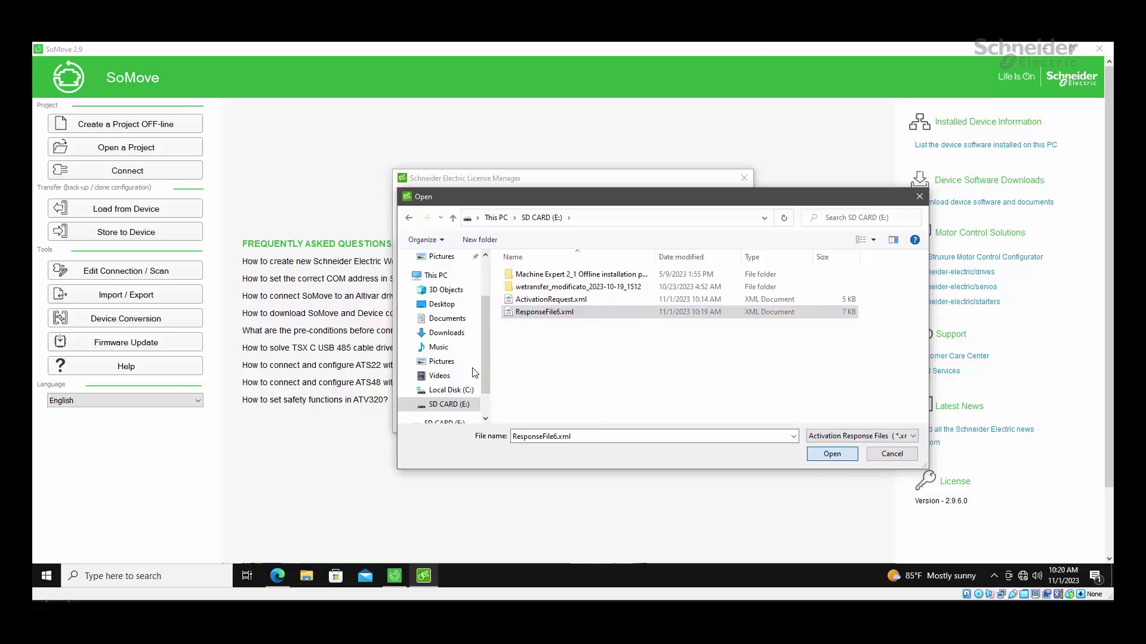
key("Return")
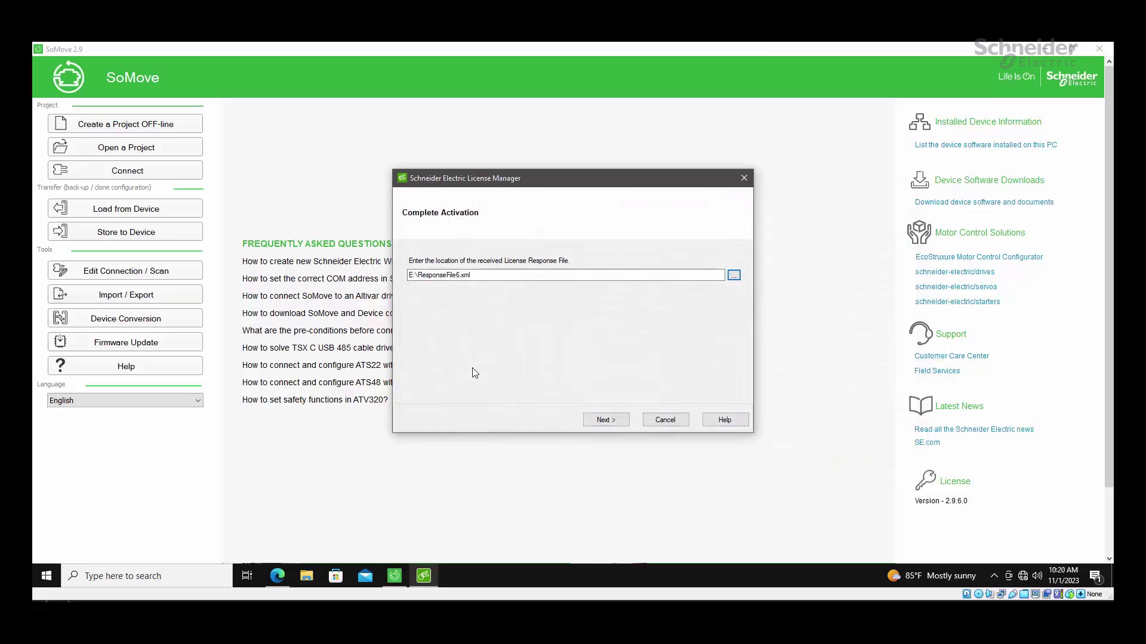
key("shift+Tab")
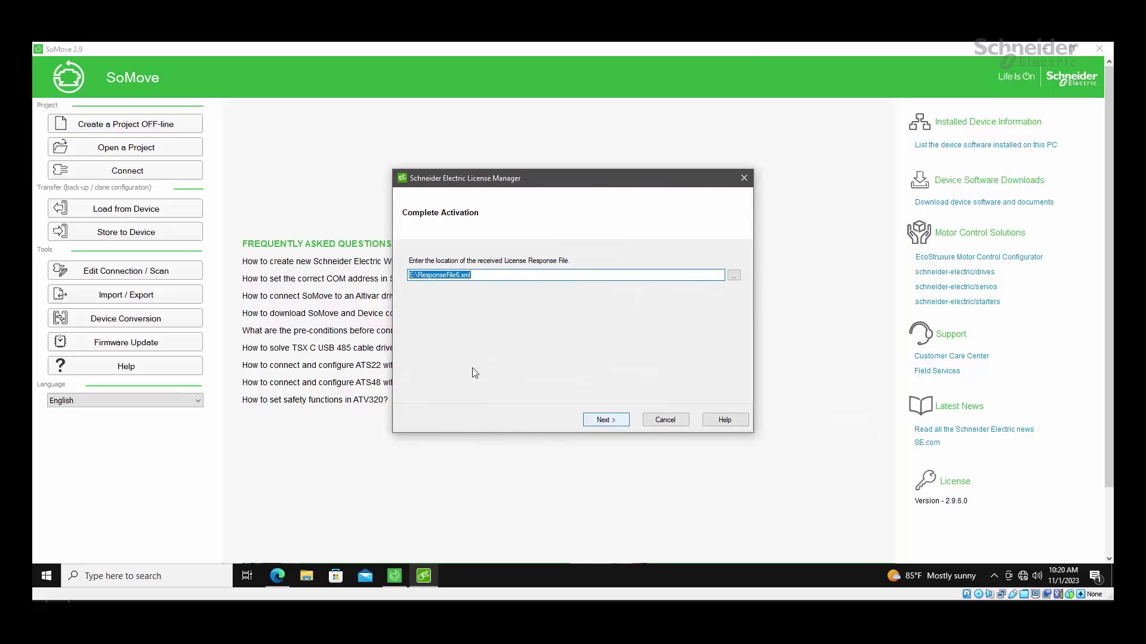
key("Return")
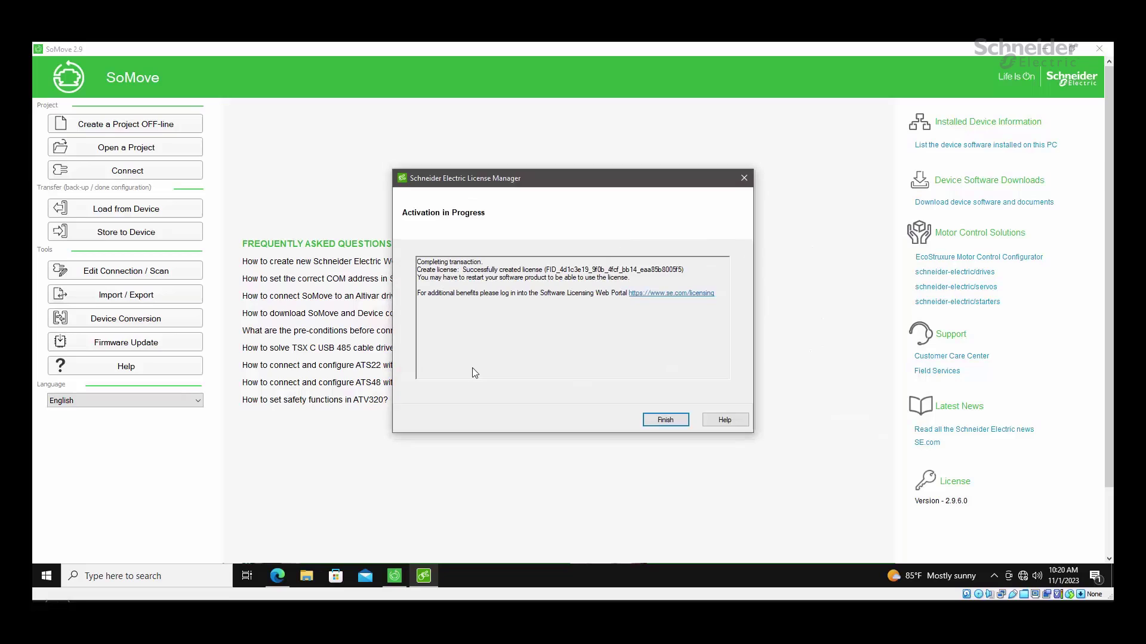
key("Tab")
key("shift+Down")
key("shift+Down")
key("shift+Down")
key("shift+Down")
key("shift+Down")
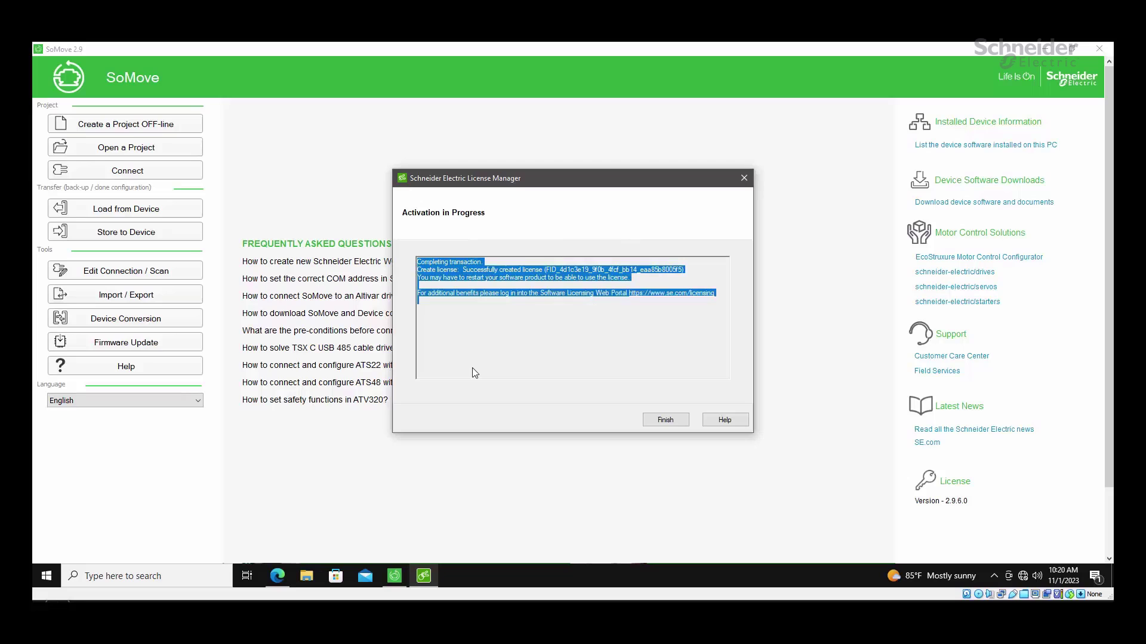